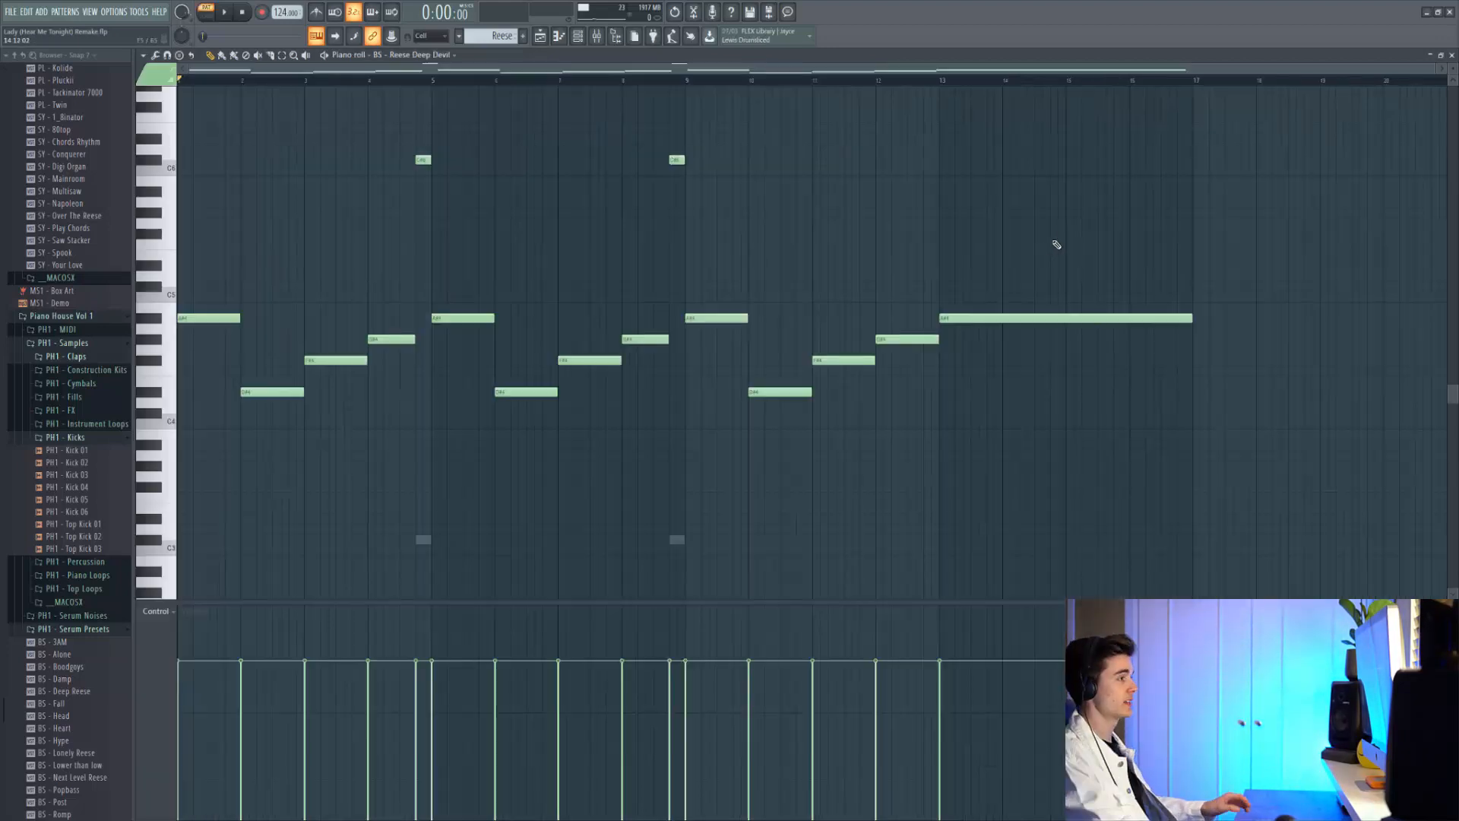
# Play and stop the Reese Deep Devil pattern, then move the playhead to bar 13
pyautogui.press('space')
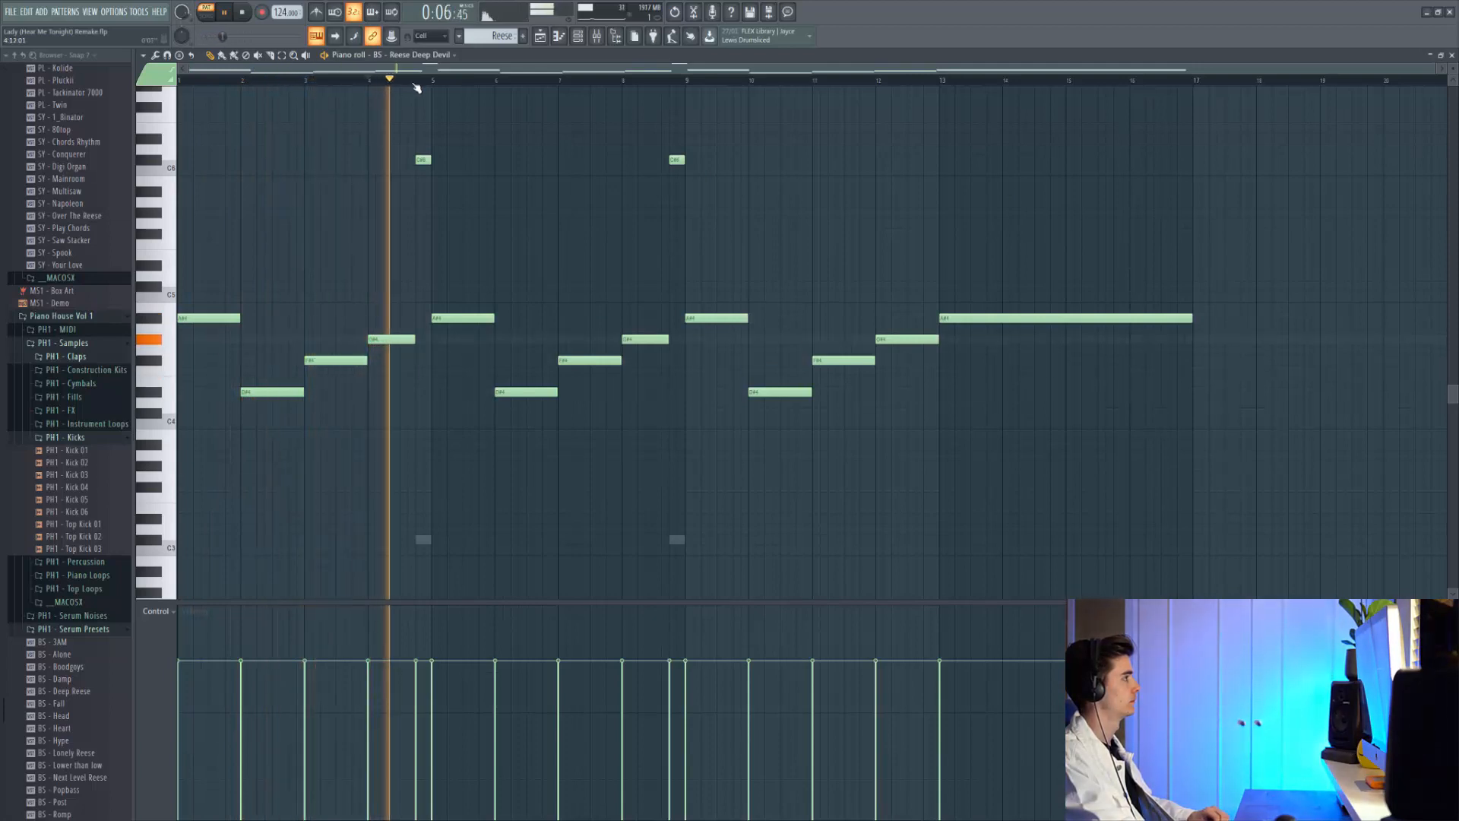
pyautogui.press('space')
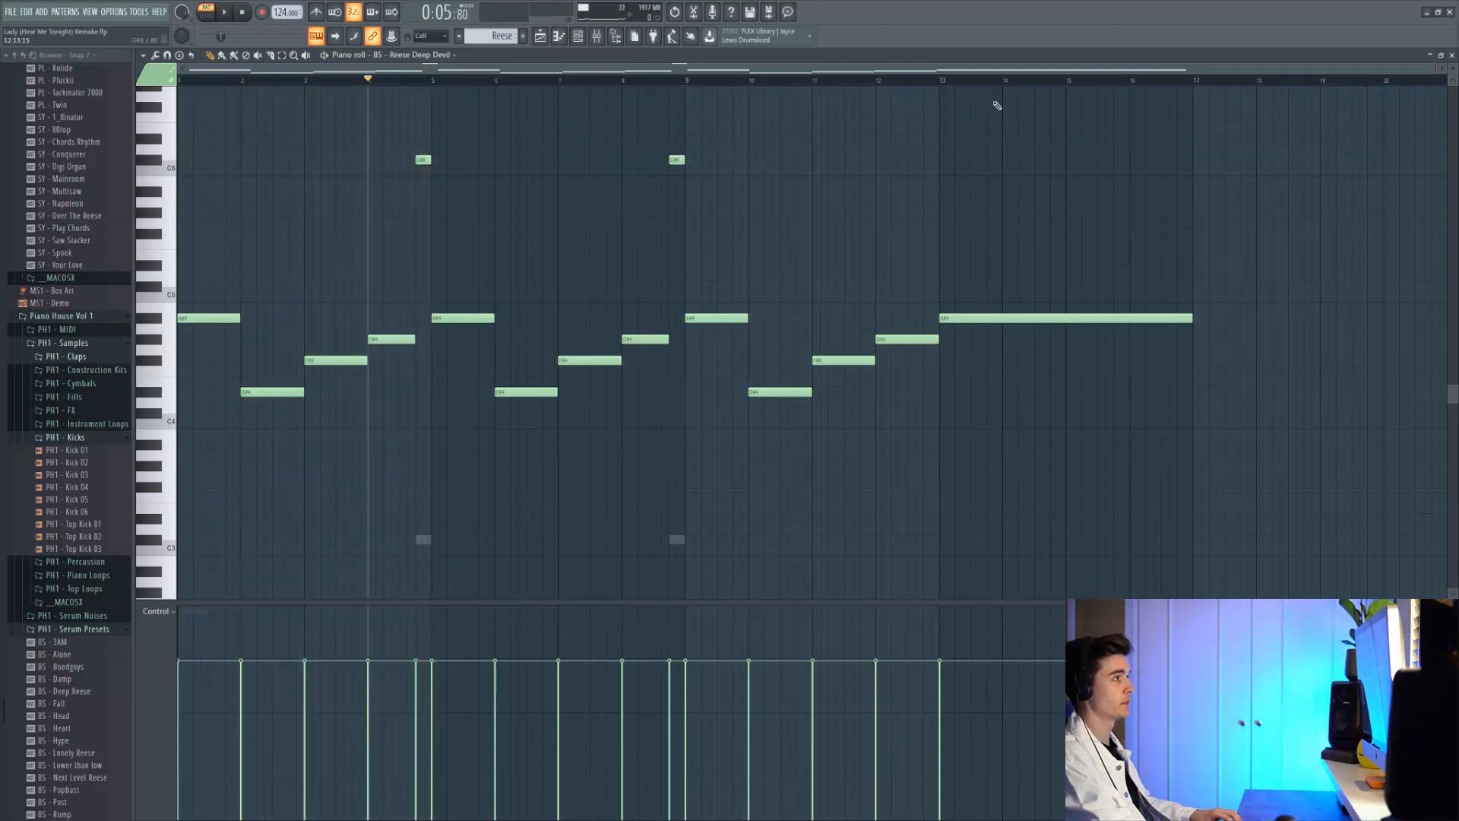
pyautogui.moveTo(948, 86)
pyautogui.mouseDown()
pyautogui.moveTo(1178, 91)
pyautogui.moveTo(948, 91)
pyautogui.mouseUp()
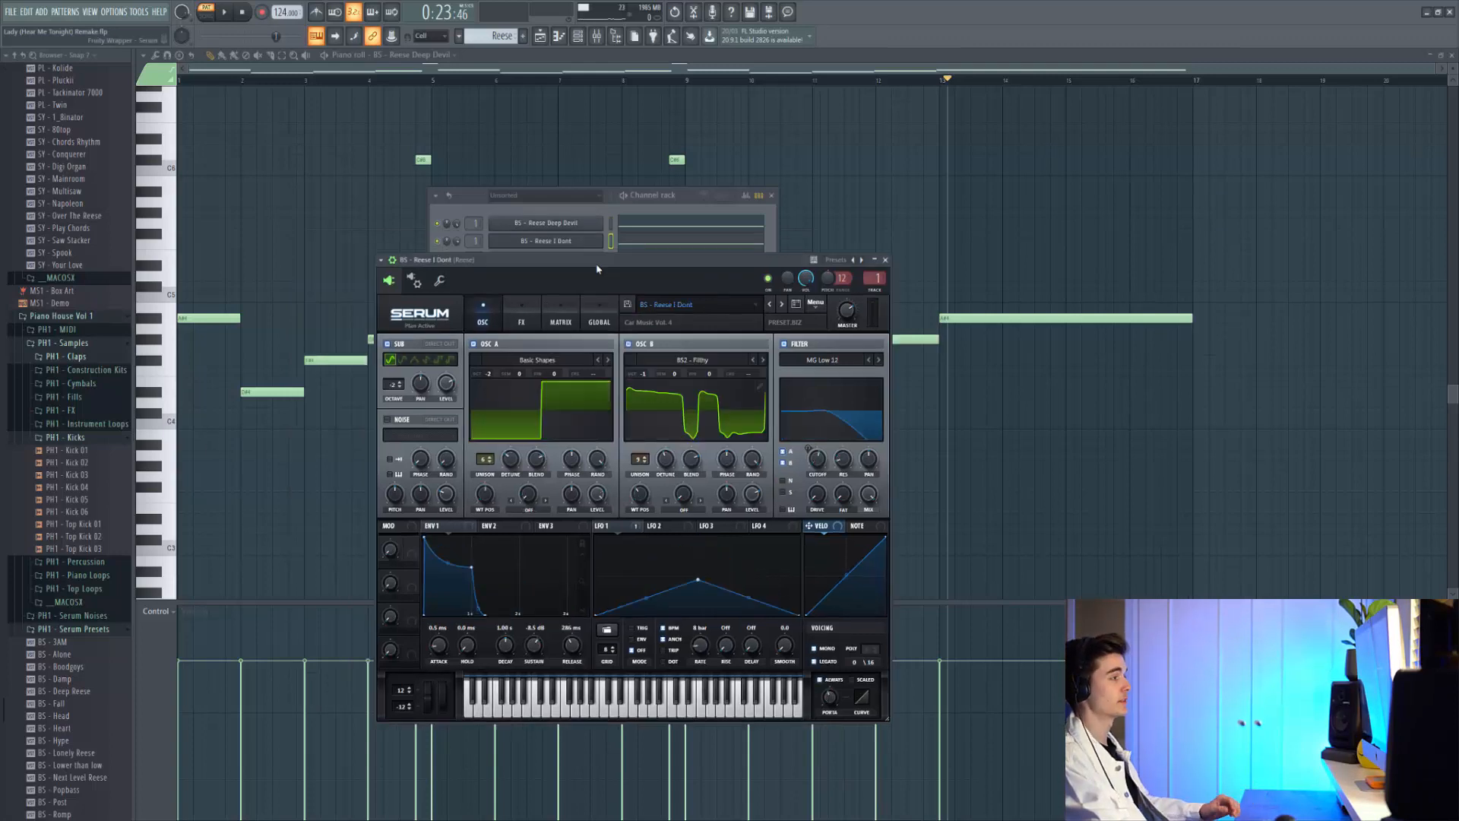
# Audition the Reese 1 Dont bass and the new SY - Snakelady synth on their keyboards
pyautogui.click(700, 714)
pyautogui.click(606, 713)
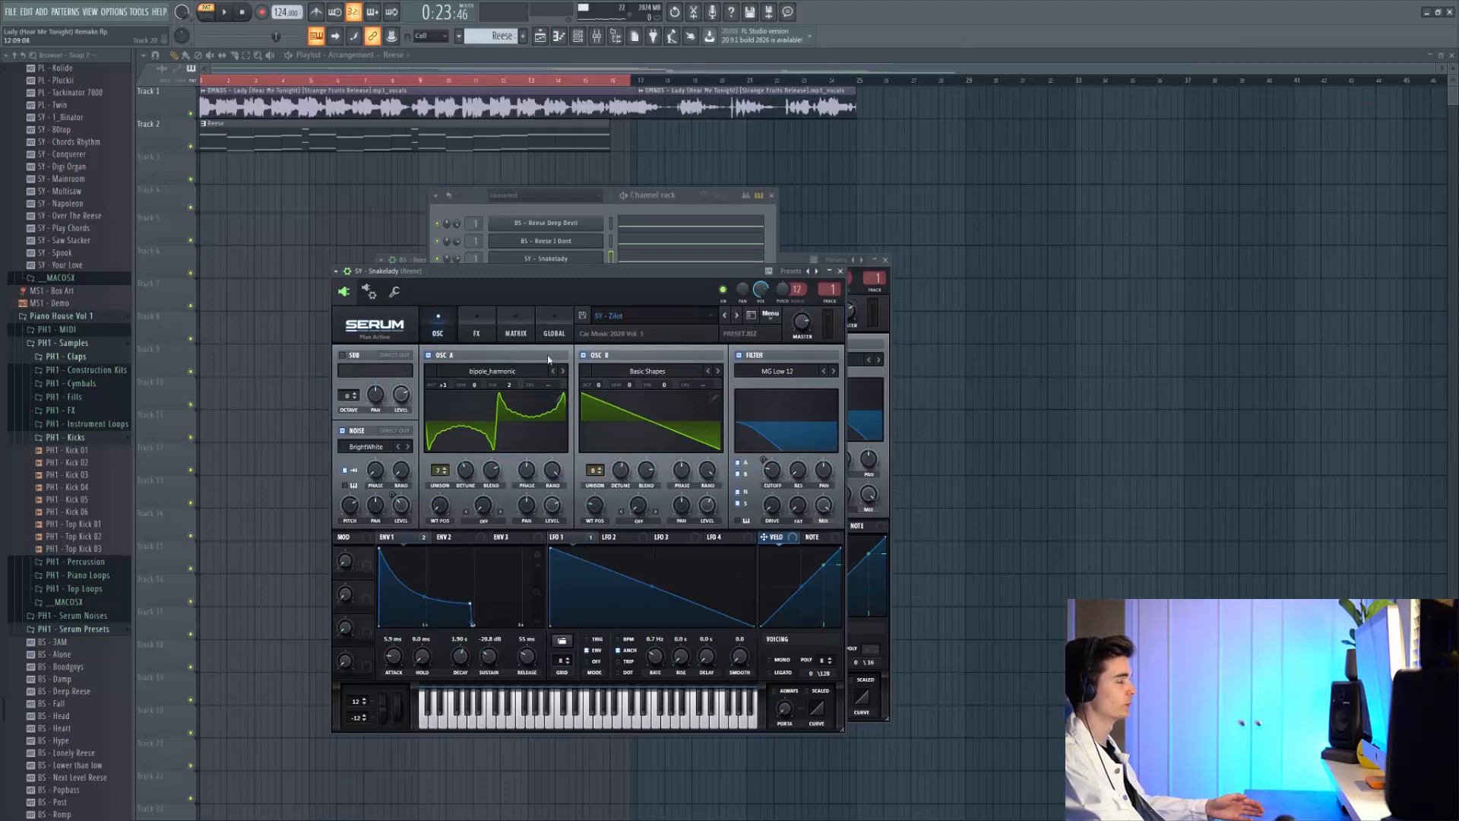
pyautogui.click(518, 720)
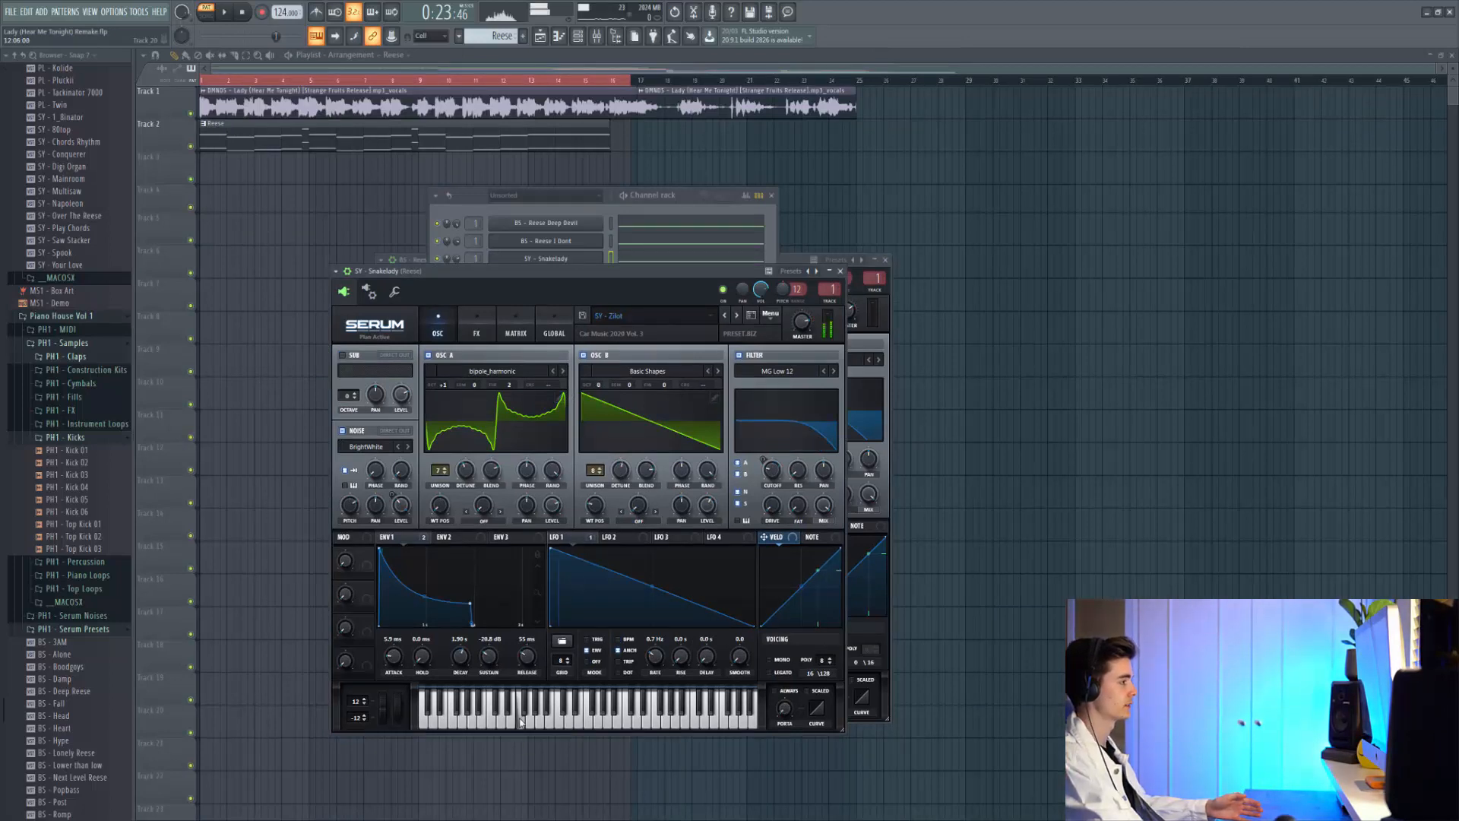
pyautogui.click(480, 720)
pyautogui.click(453, 720)
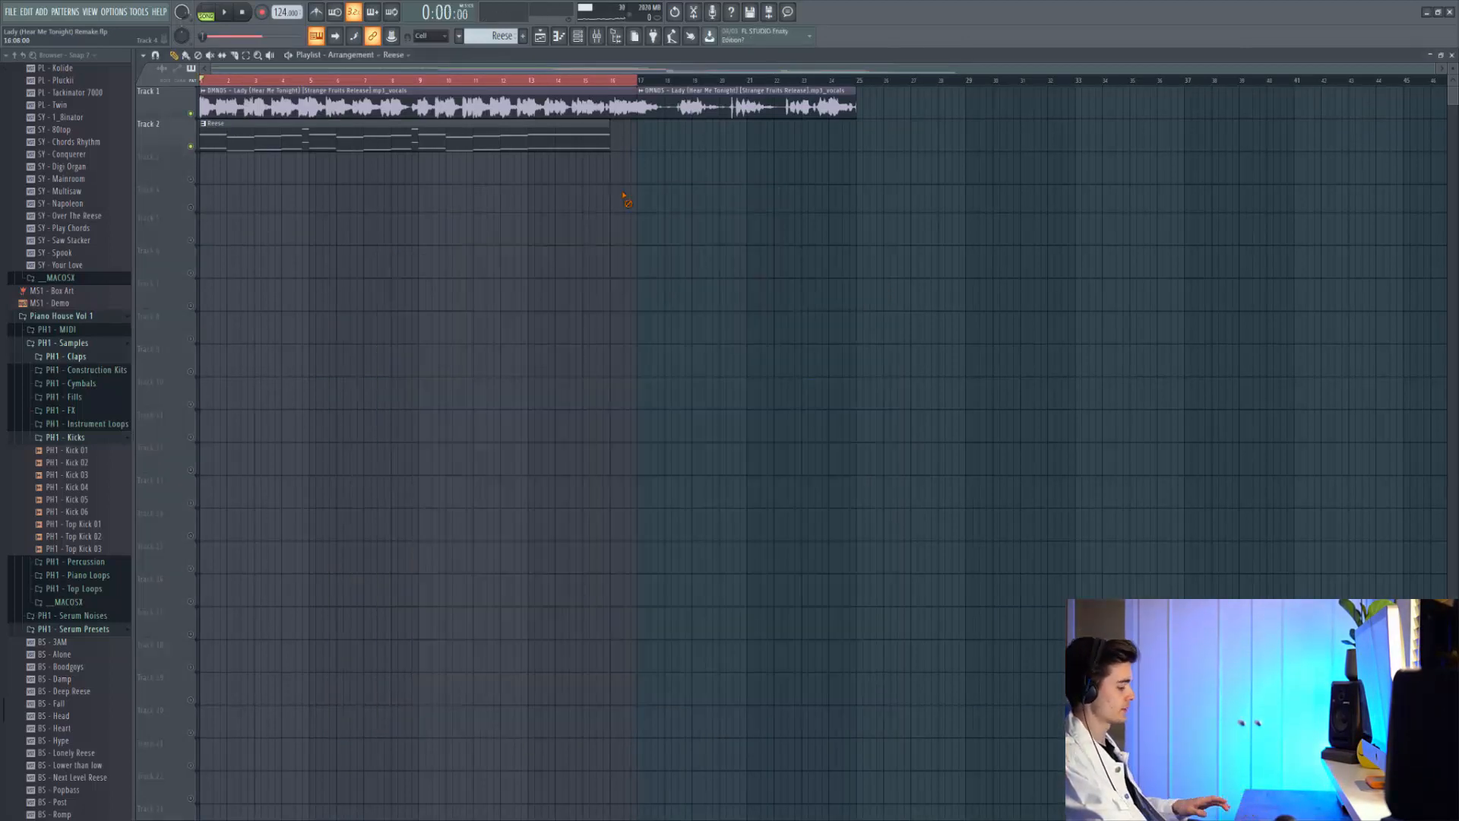
# Play the arrangement from around bar 8 to hear the Reese 1 Dont filter cutoff rise
pyautogui.press('space')
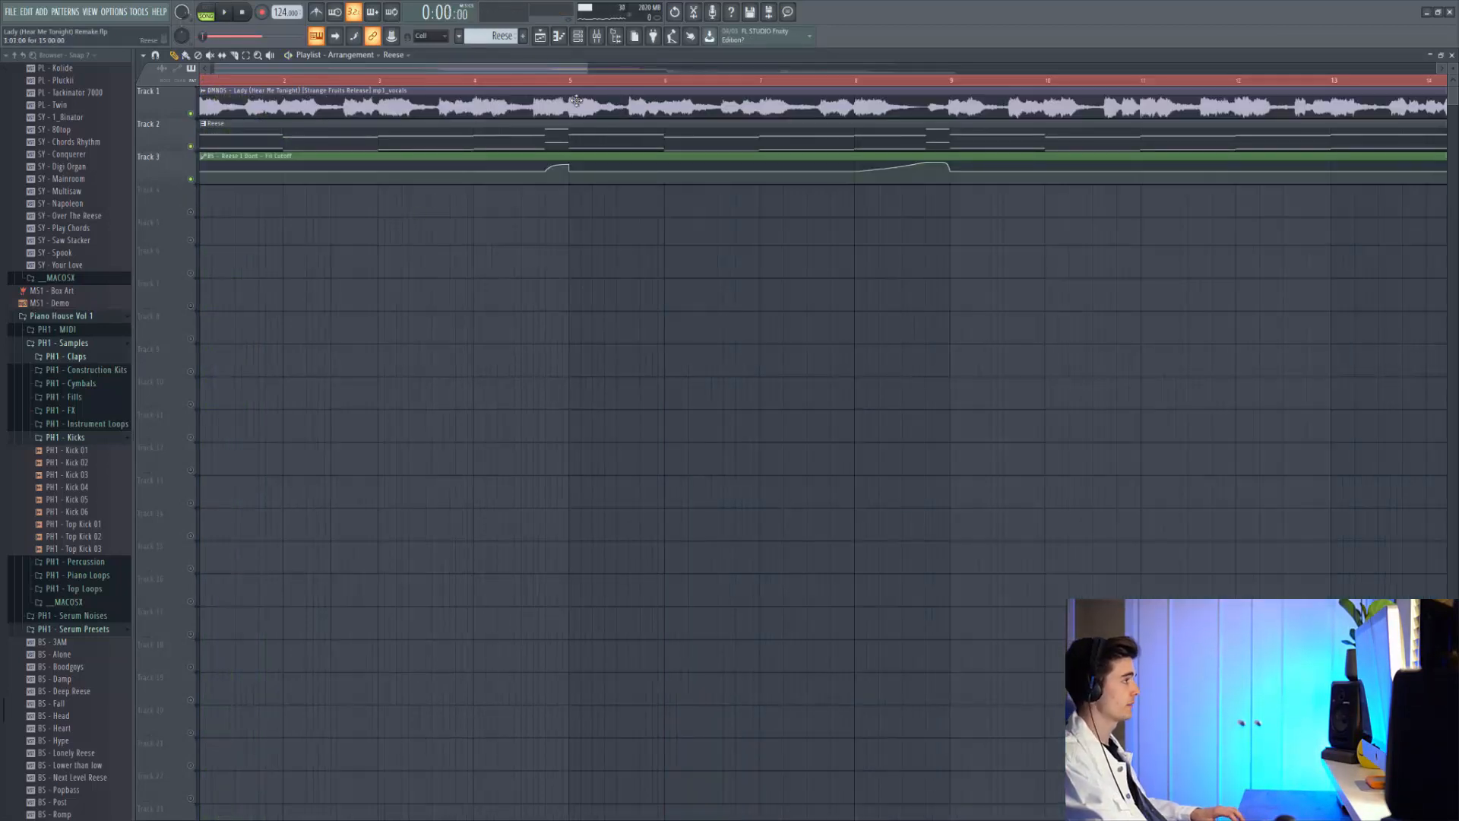
pyautogui.click(551, 80)
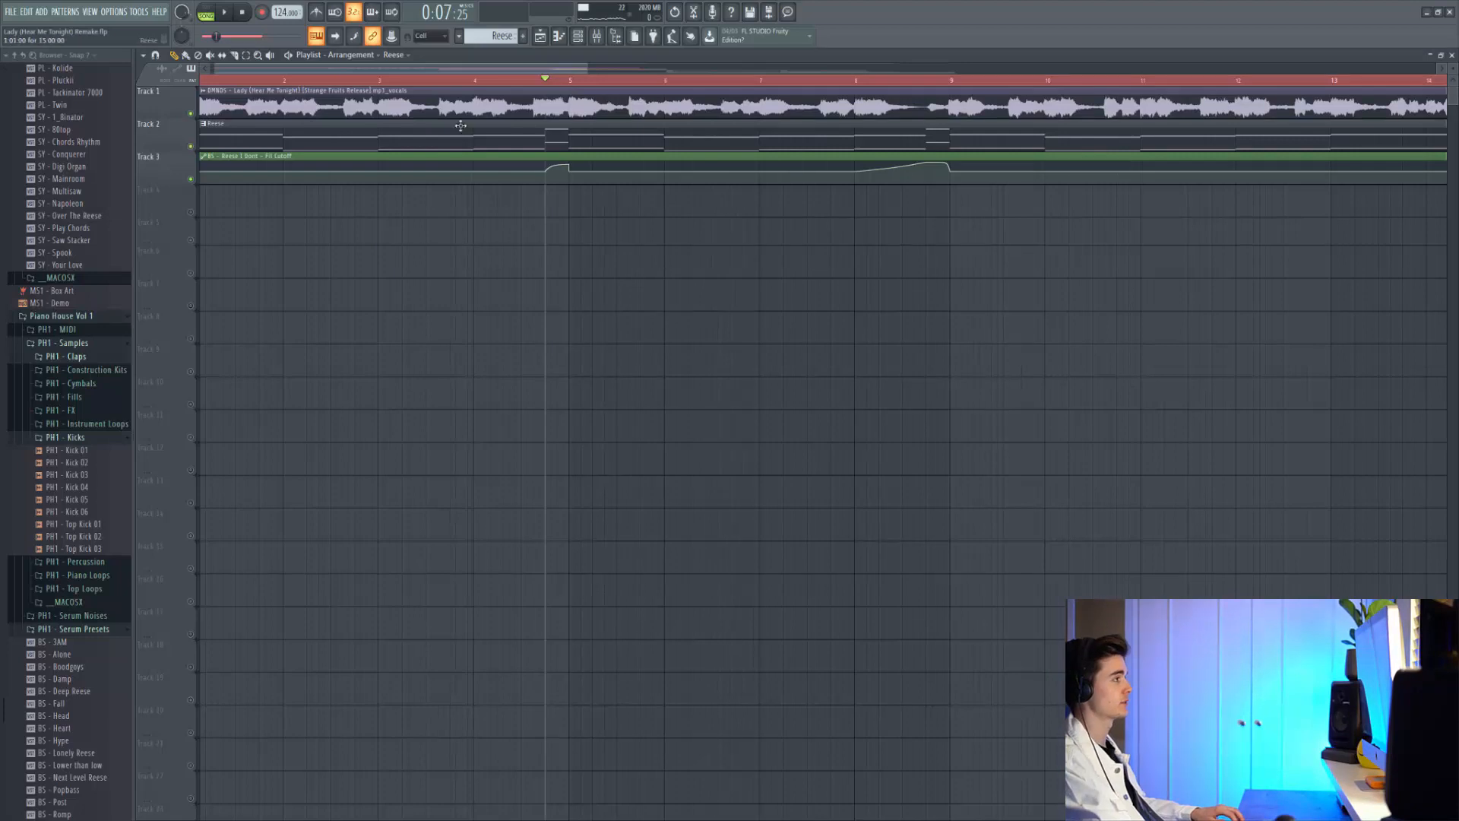
pyautogui.click(485, 81)
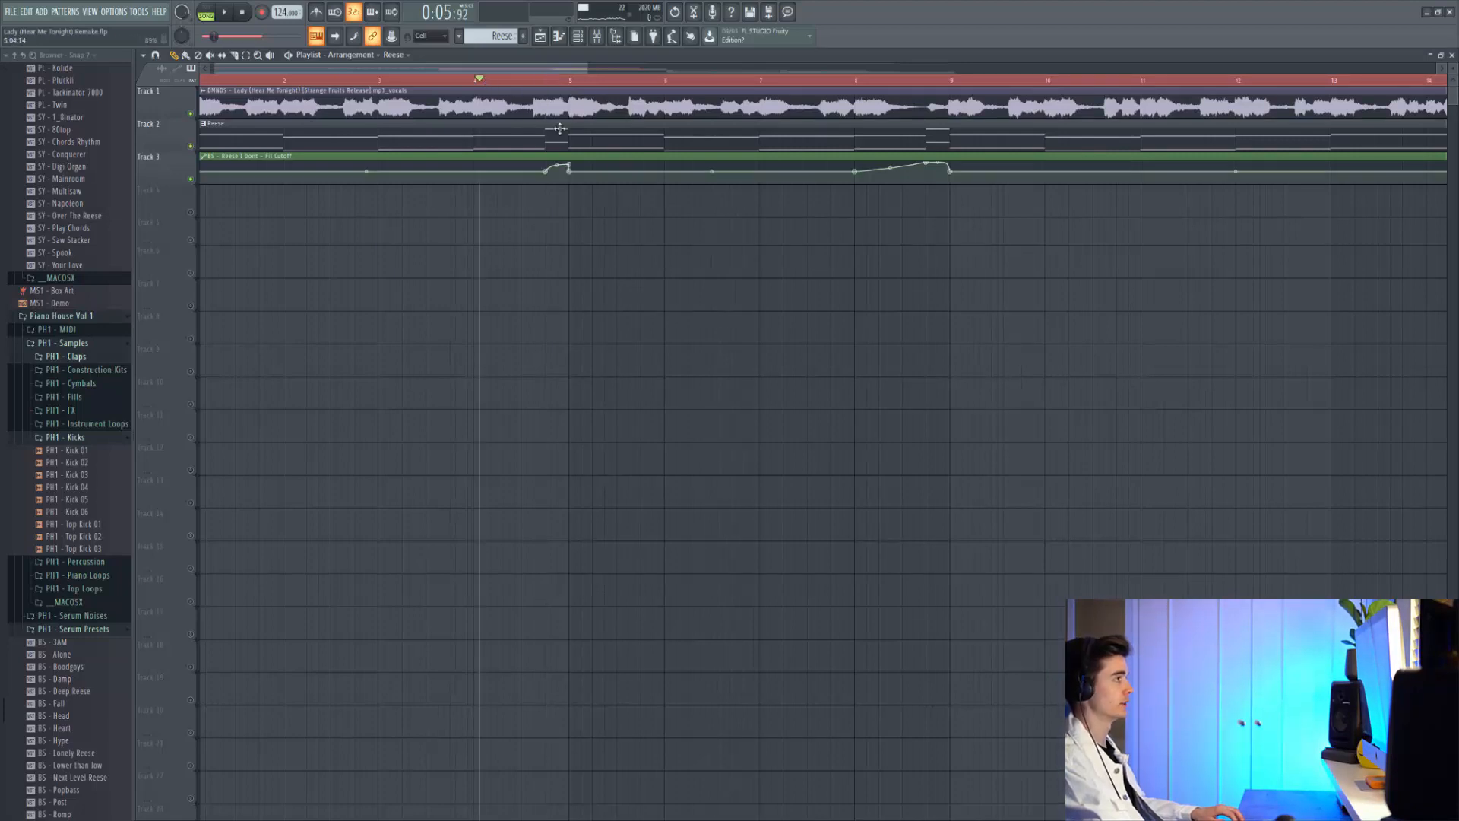
pyautogui.press('space')
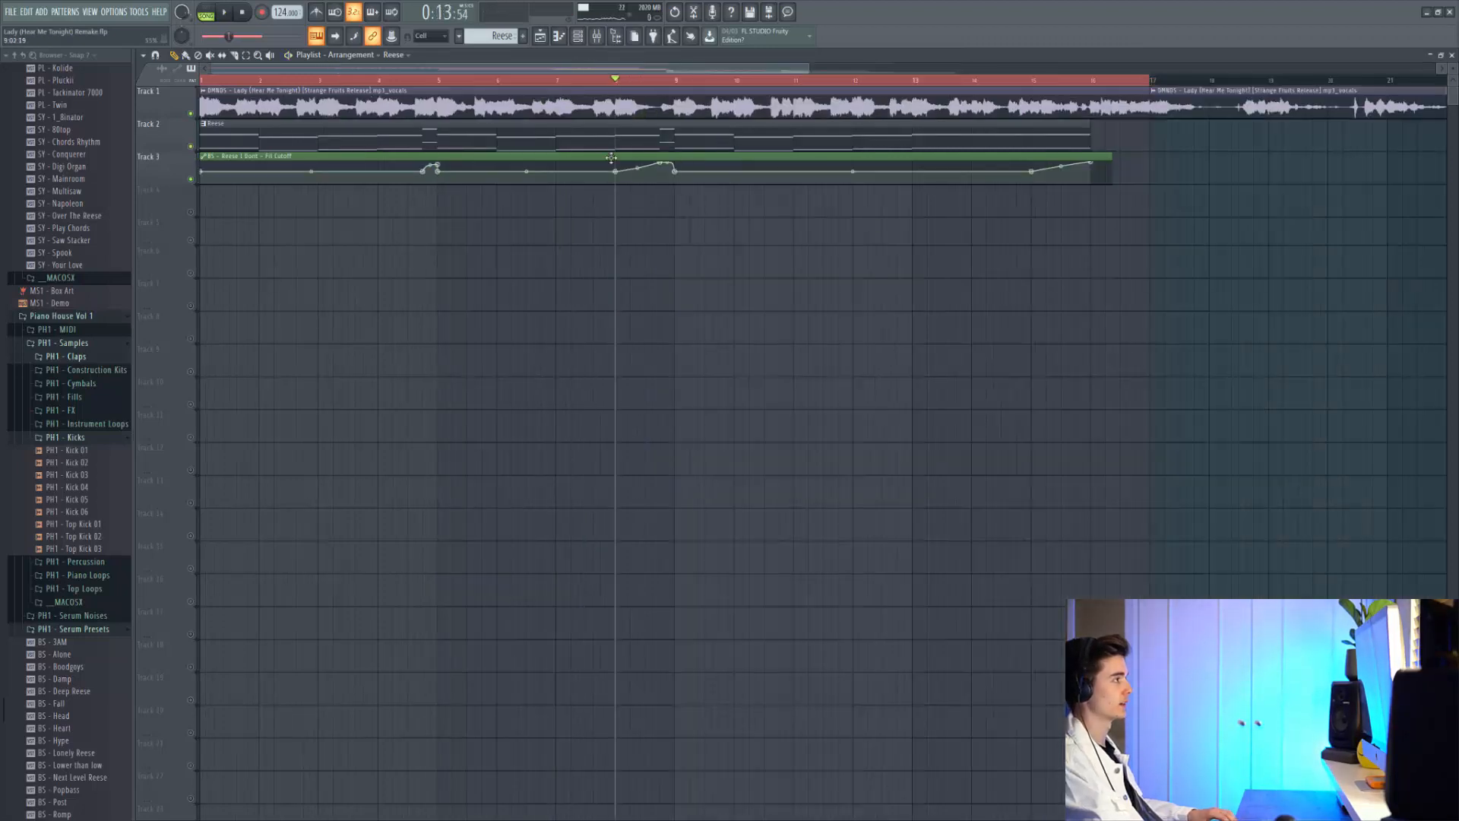
pyautogui.press('space')
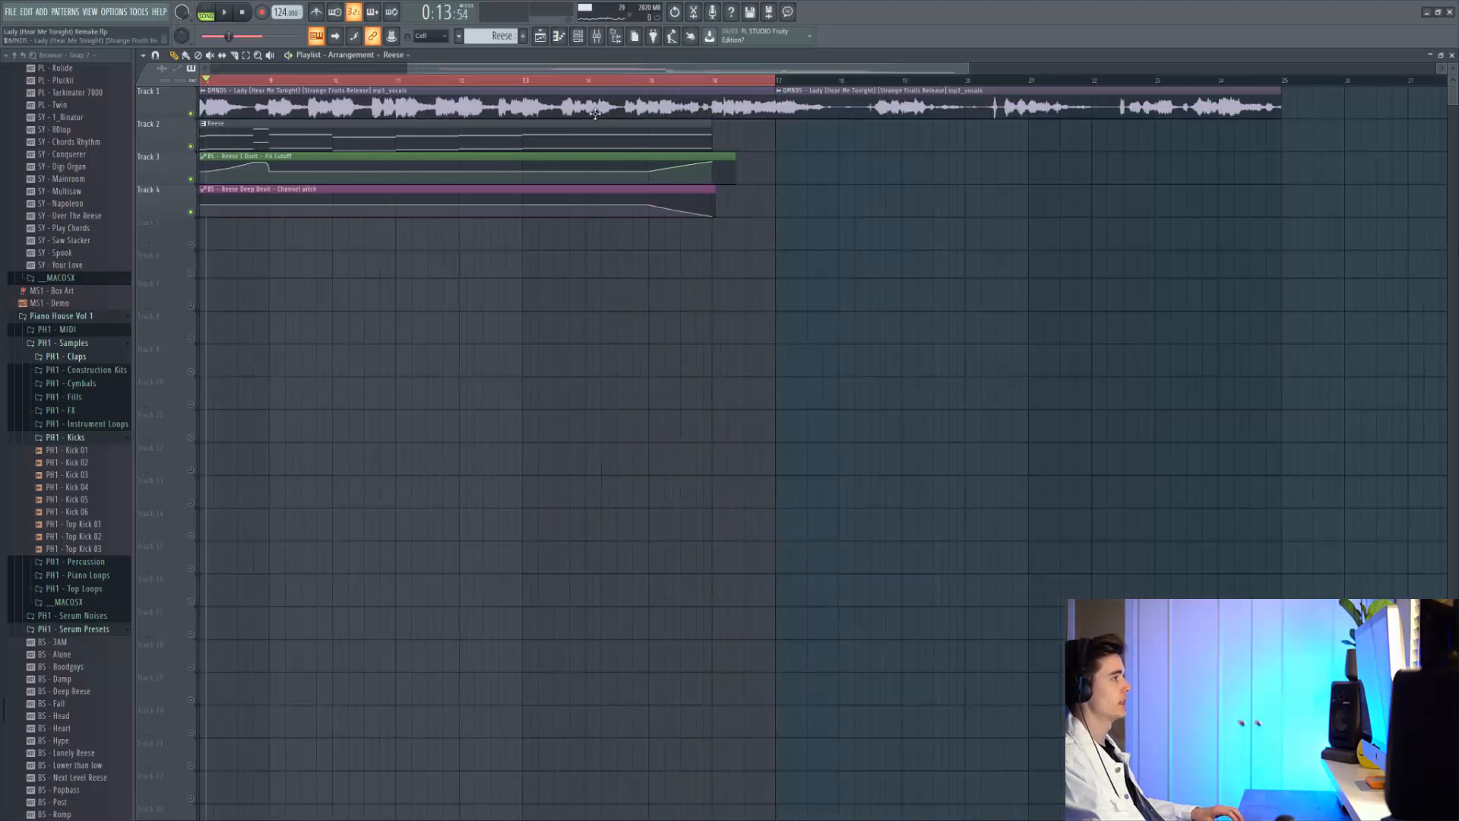
# Adjust the Reese Deep Devil pitch automation and play from just before bar 15 to hear the drop
pyautogui.moveTo(643, 215); pyautogui.dragTo(710, 238)
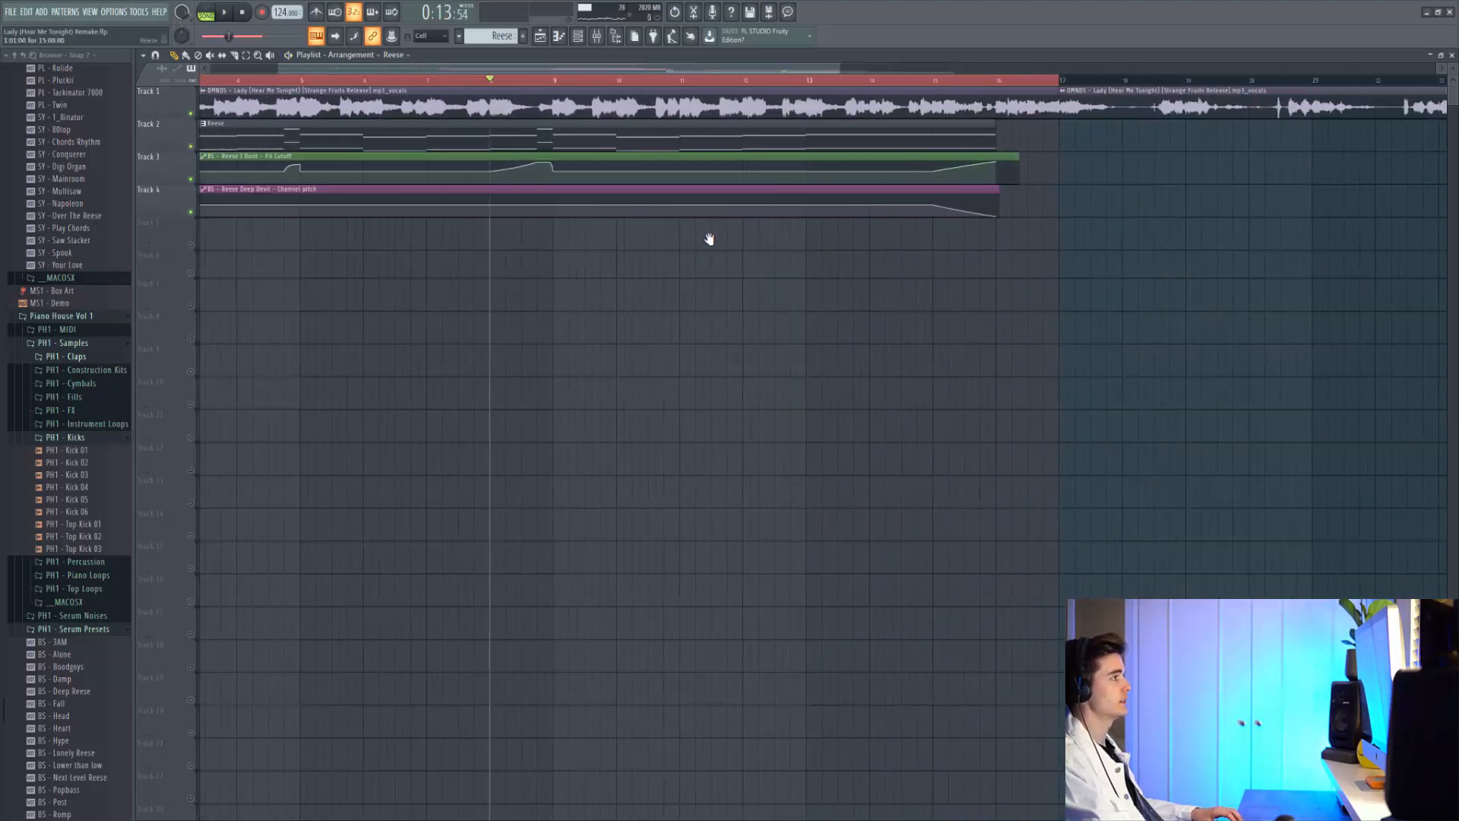
pyautogui.moveTo(941, 84); pyautogui.dragTo(934, 82)
pyautogui.click(934, 82)
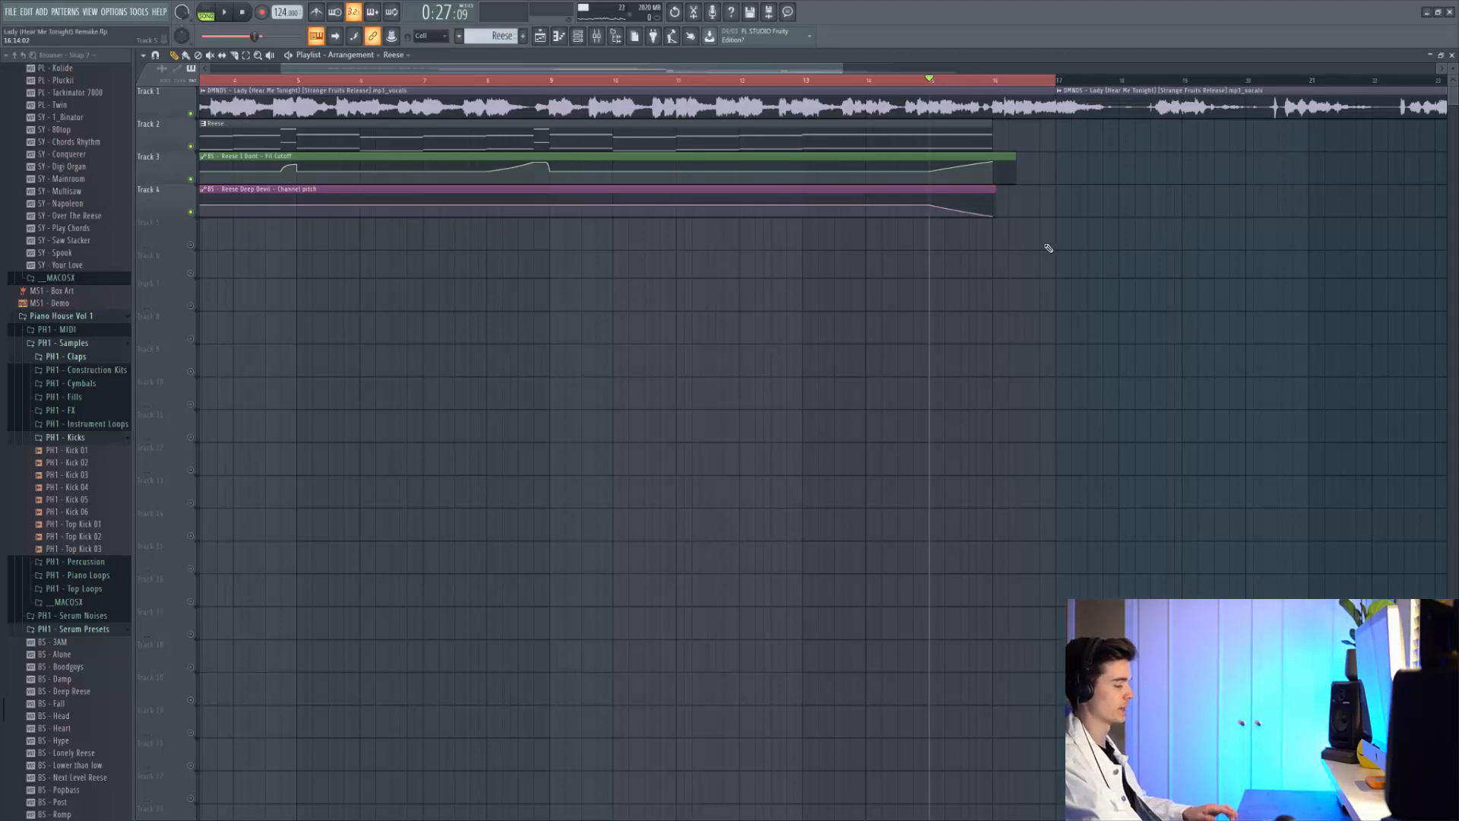
pyautogui.press('space')
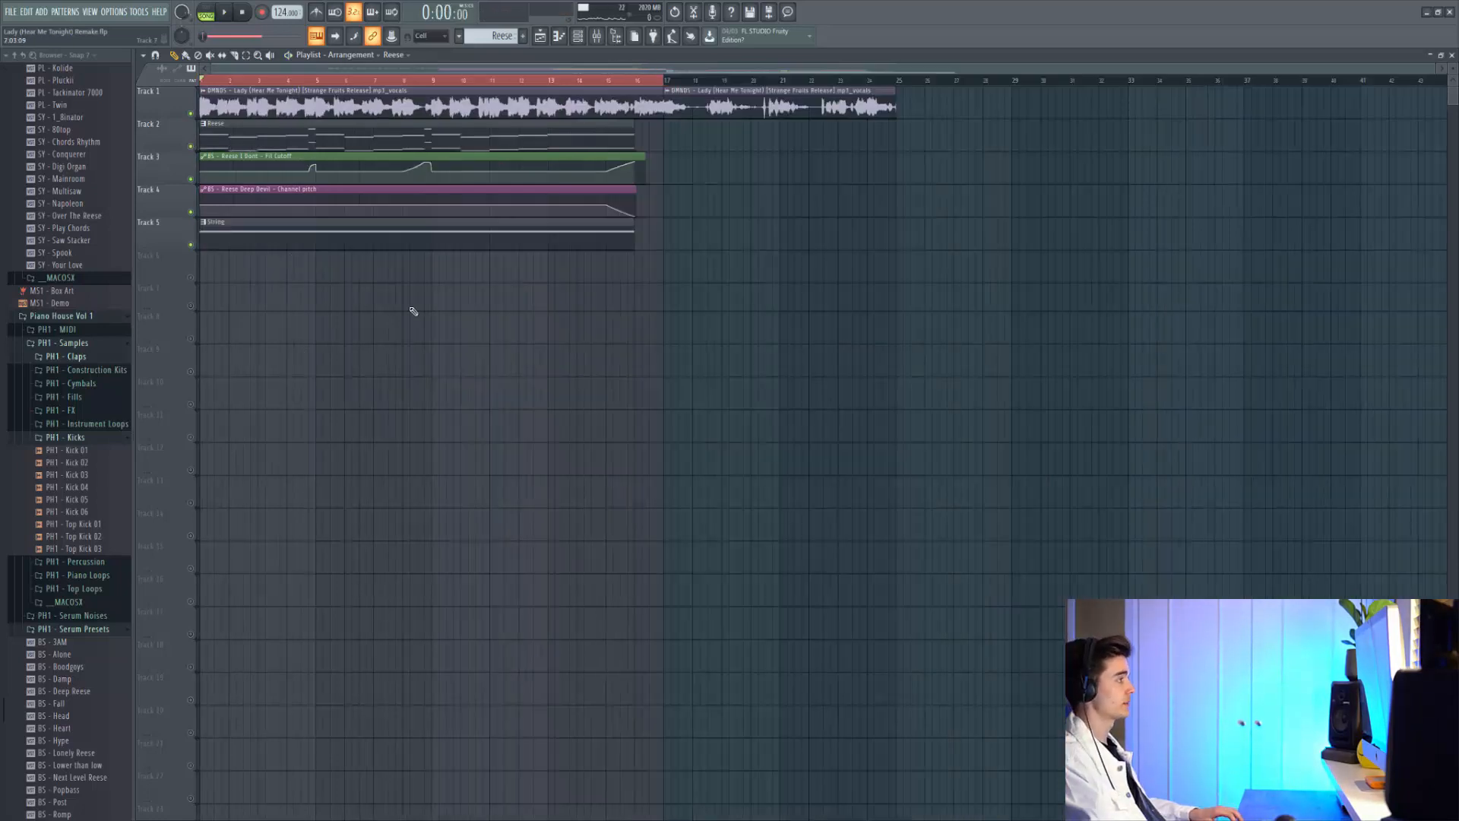
# Open the String clip in the piano roll, view its Serum FX - Rising String channel, then return to the Playlist
pyautogui.press('space')
pyautogui.click(578, 226)
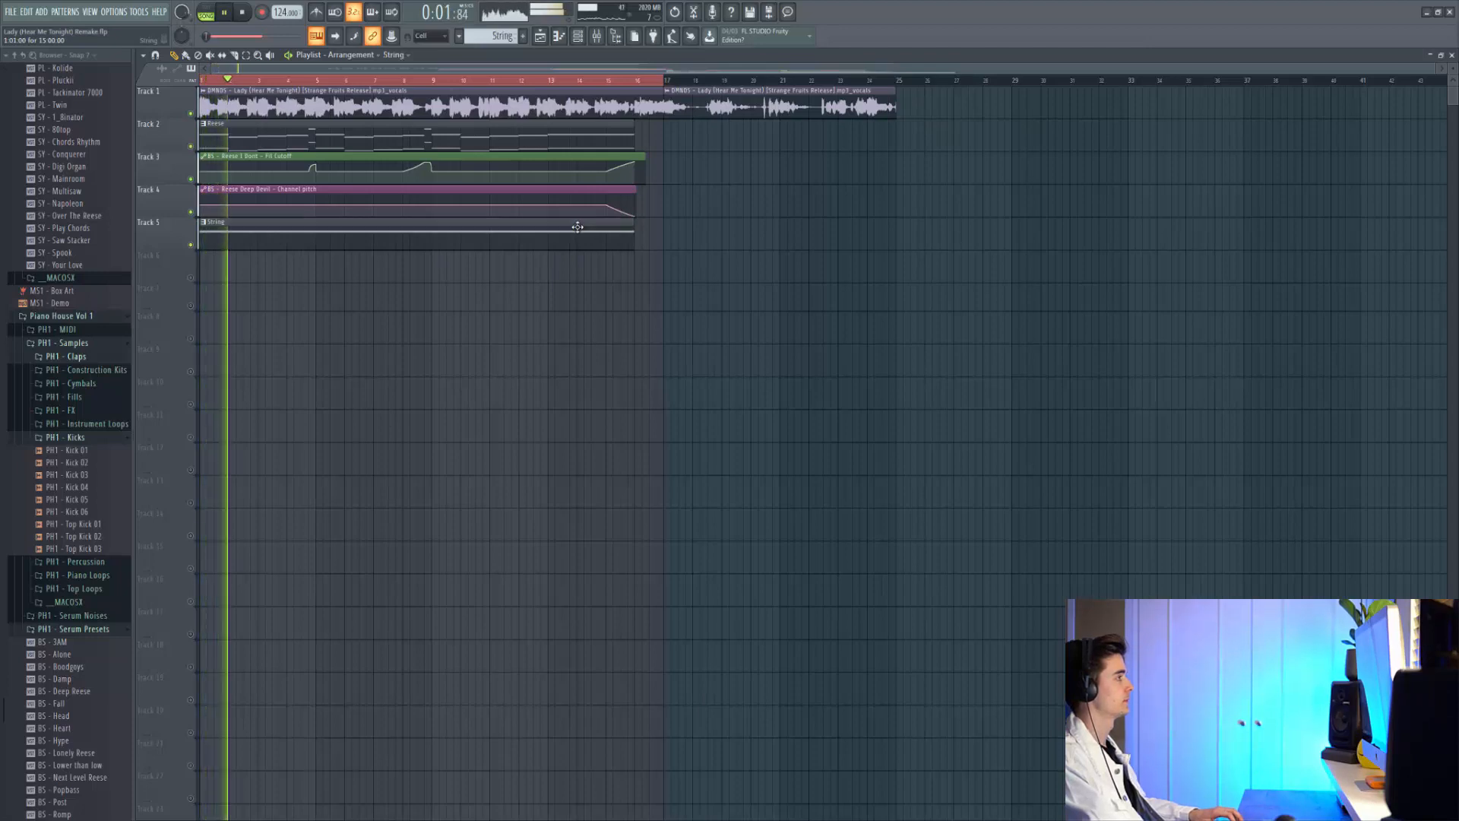
pyautogui.doubleClick(577, 226)
pyautogui.press('space')
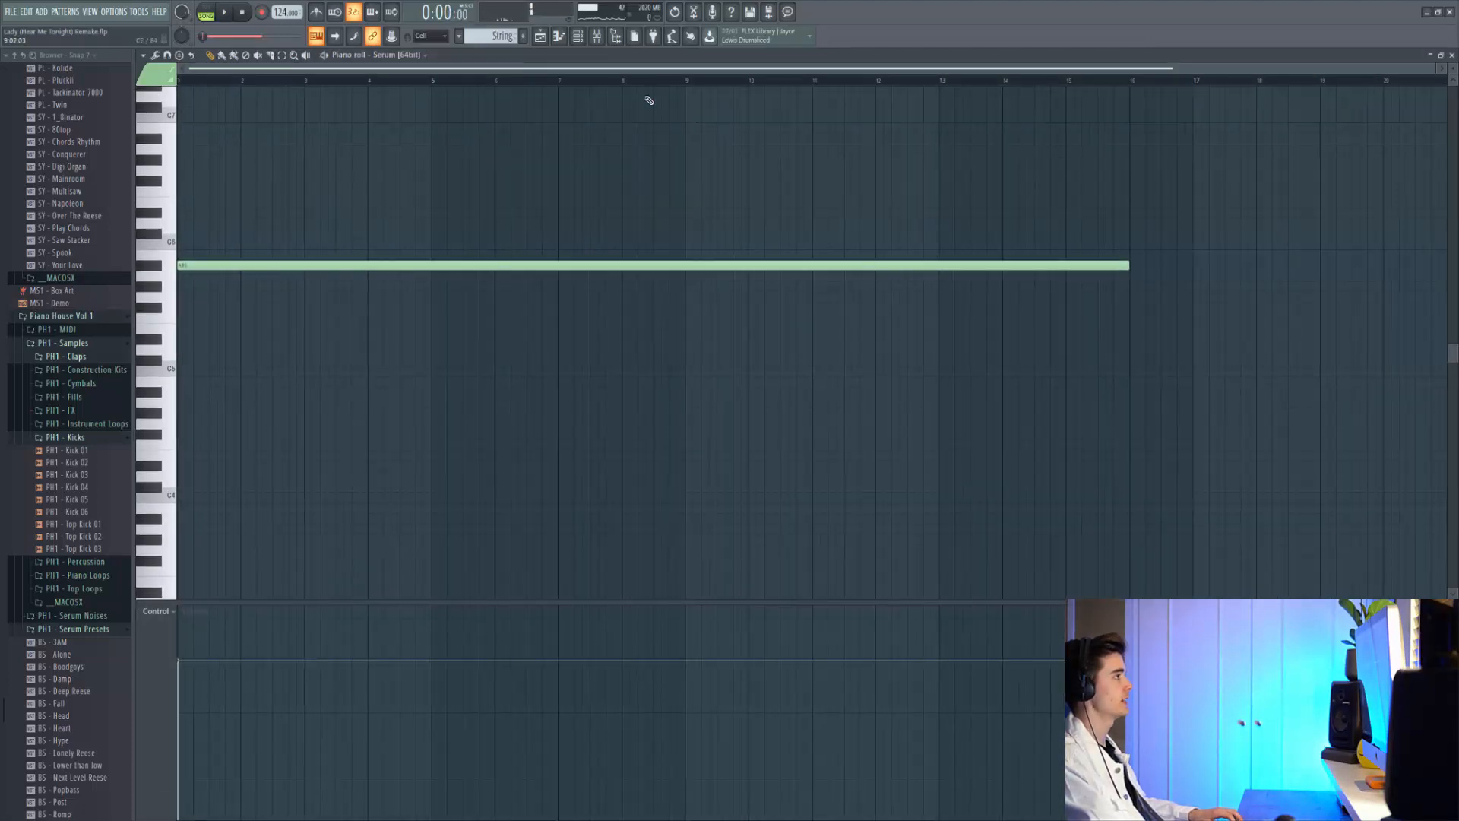
pyautogui.press('F6')
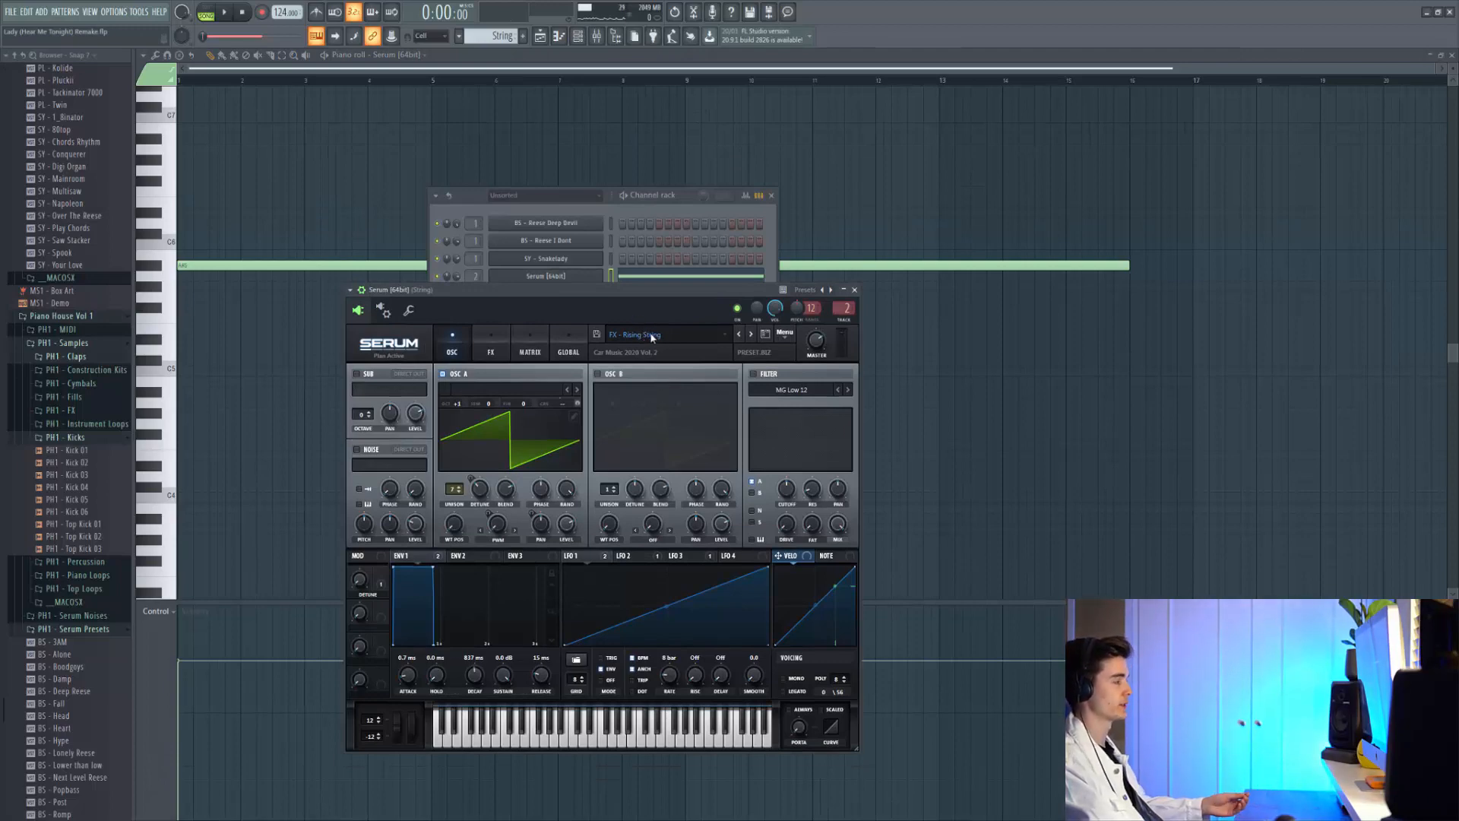
pyautogui.press('F5')
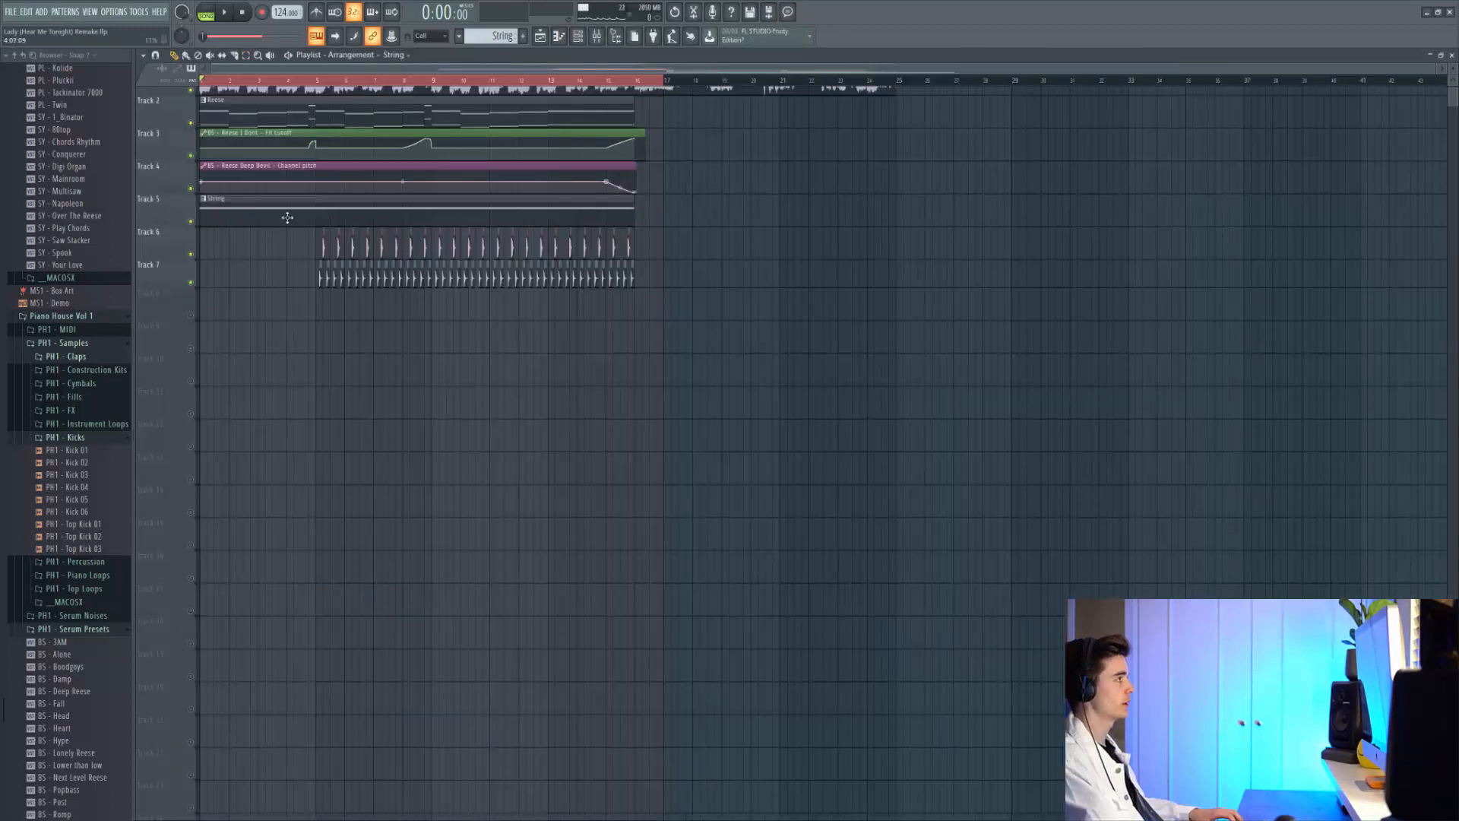
# Inspect the Open Hihat 05 channel's sample, levels and root note settings
pyautogui.keyDown('ctrl'); pyautogui.scroll(6, 300, 297); pyautogui.keyUp('ctrl')
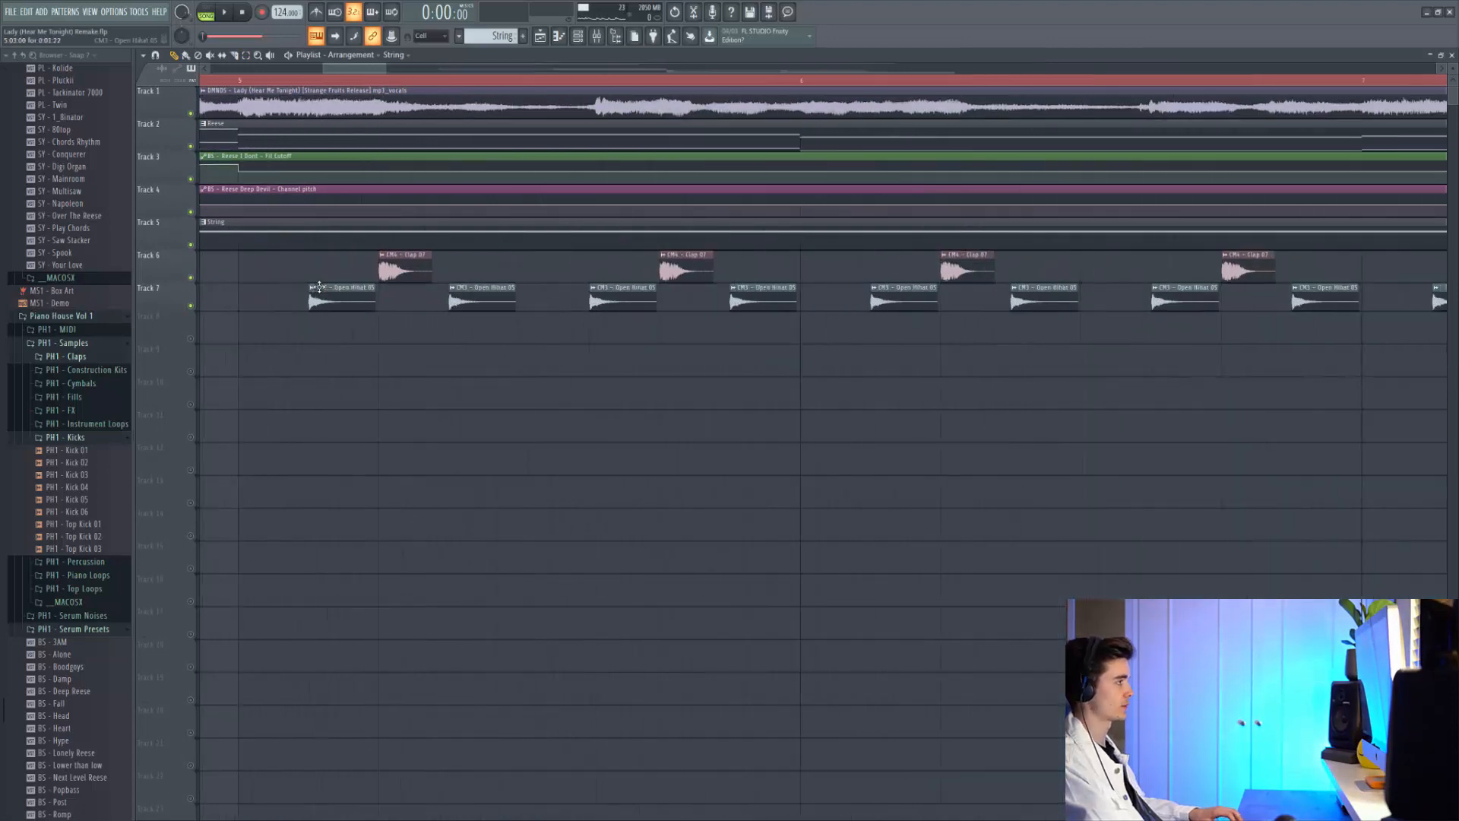
pyautogui.doubleClick(326, 289)
pyautogui.click(195, 145)
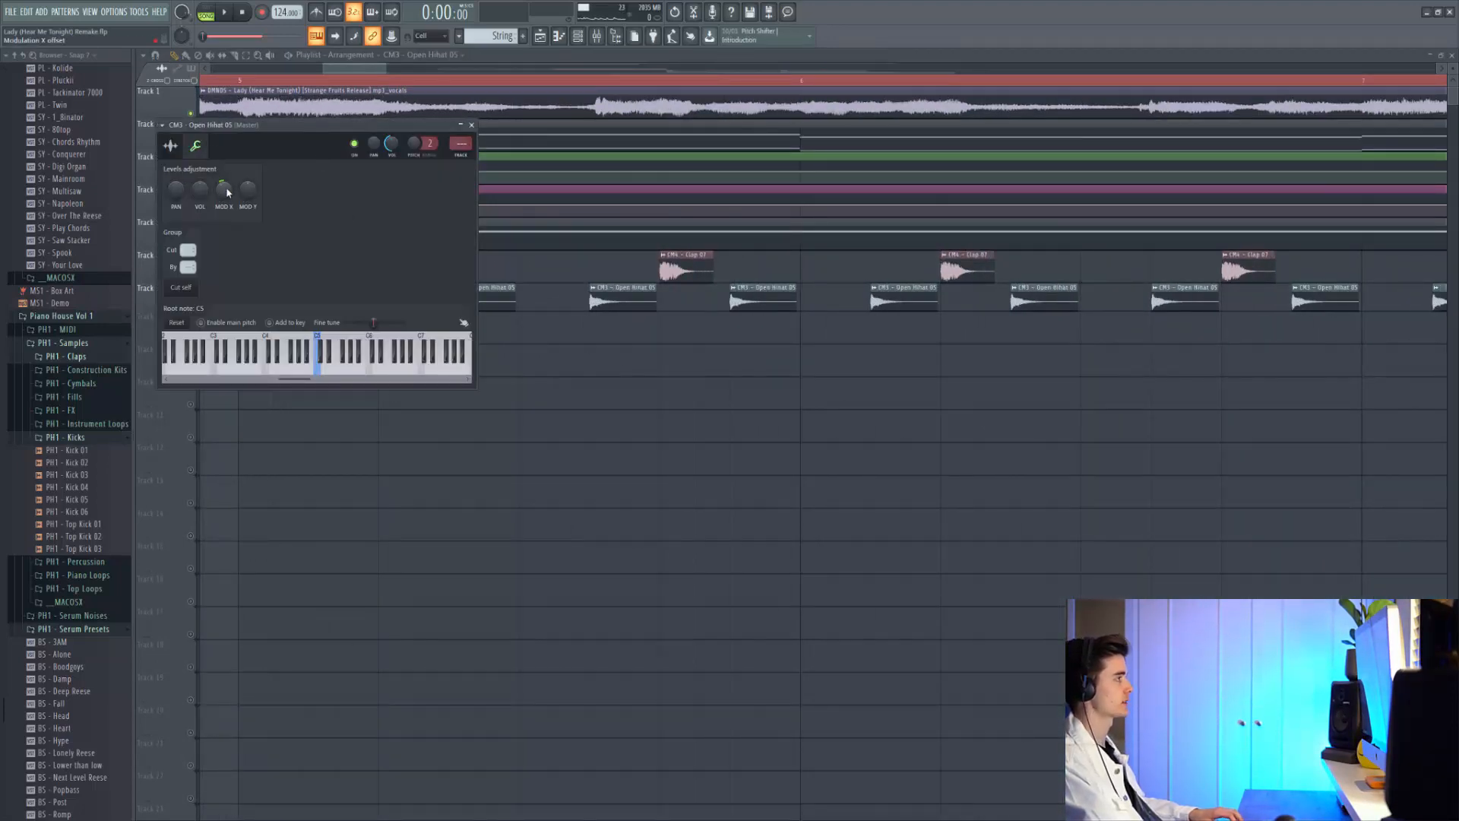
pyautogui.click(170, 144)
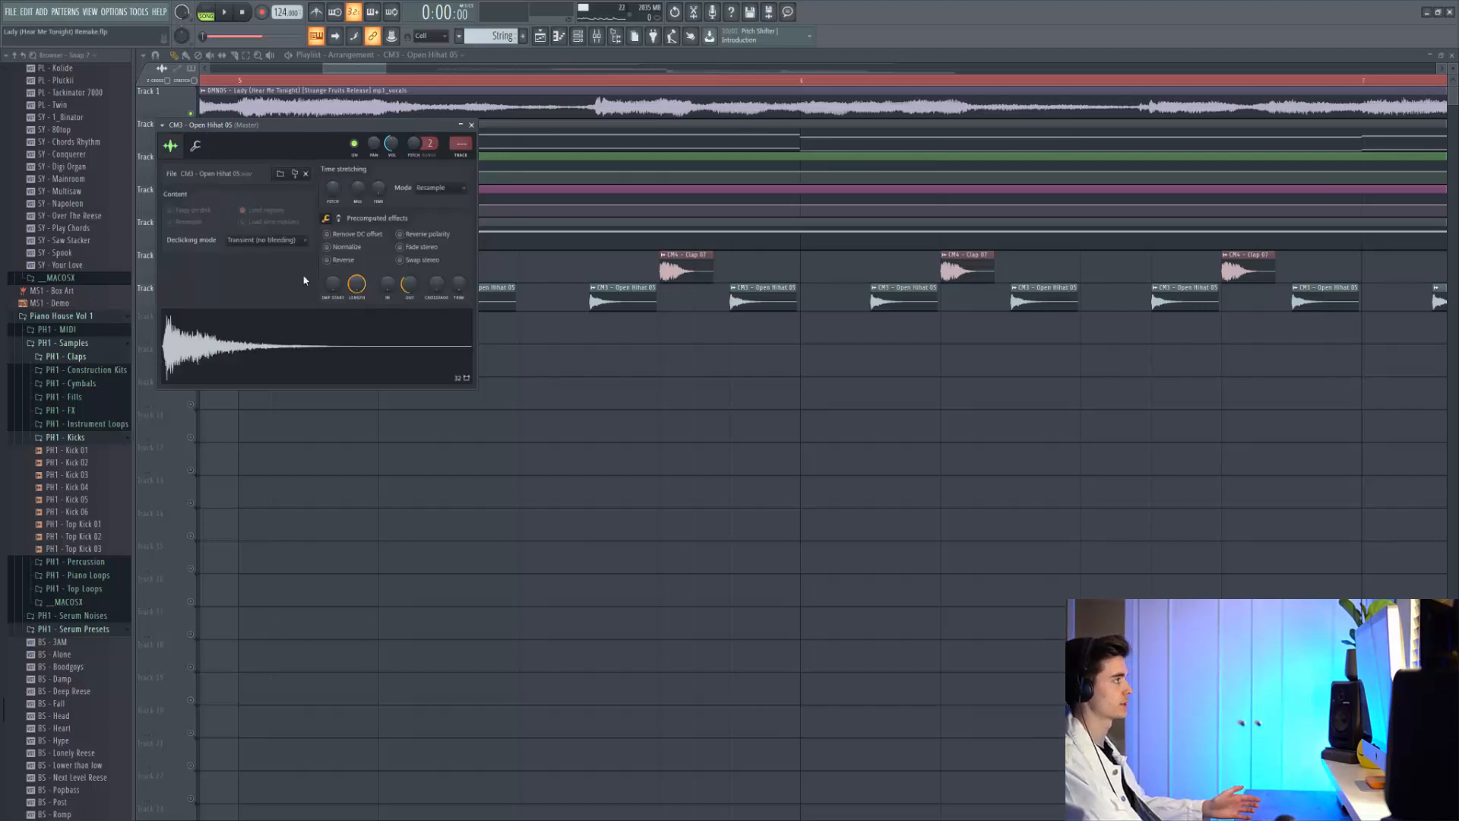
pyautogui.press('Escape')
# Check the Clap 07 sample's channel settings
pyautogui.keyDown('ctrl'); pyautogui.scroll(-2, 486, 266); pyautogui.keyUp('ctrl')
pyautogui.doubleClick(459, 263)
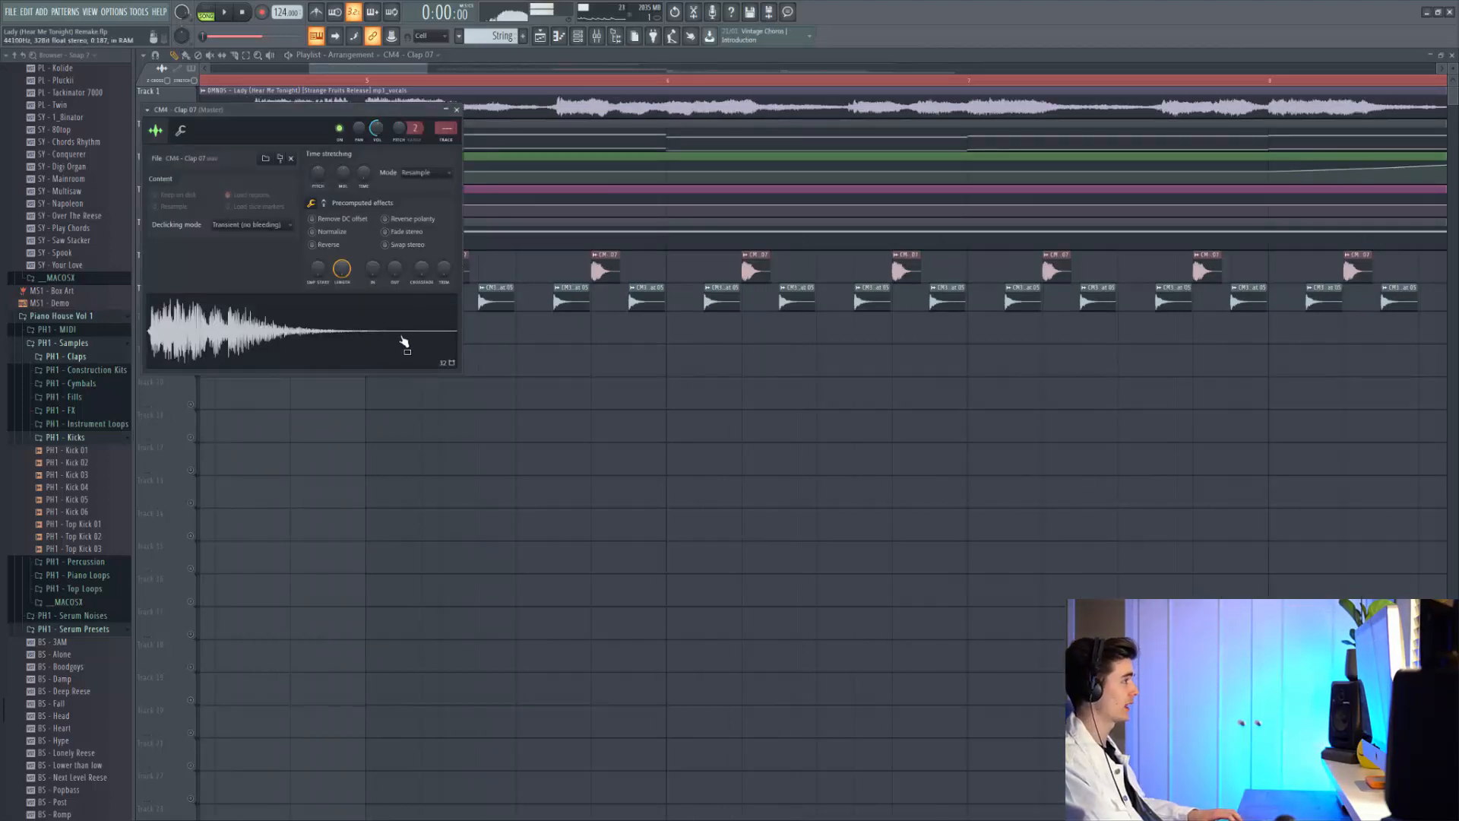
pyautogui.press('Escape')
# Play the arrangement from bar 5, then save the remake project
pyautogui.click(372, 81)
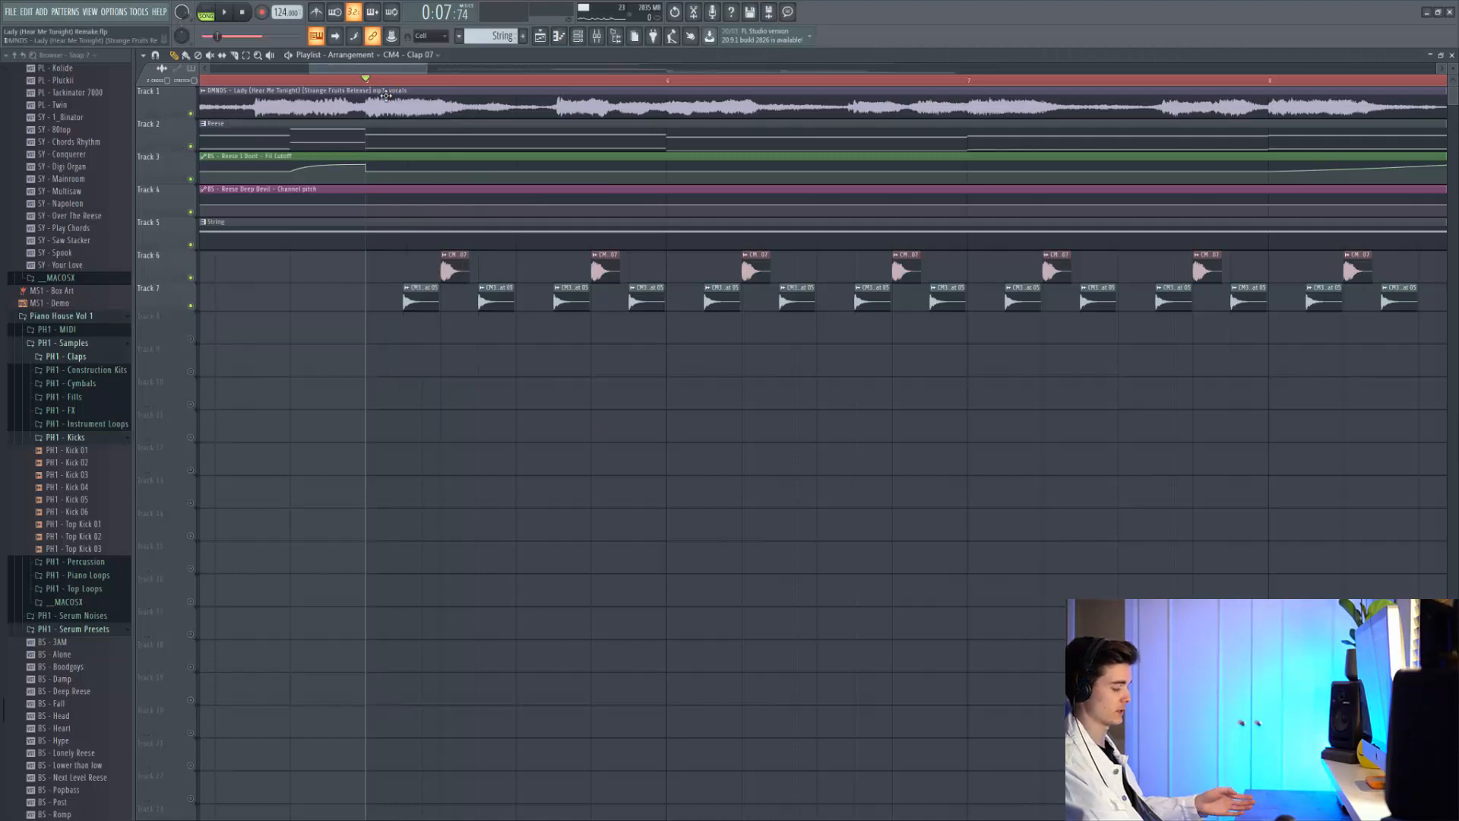
pyautogui.press('space')
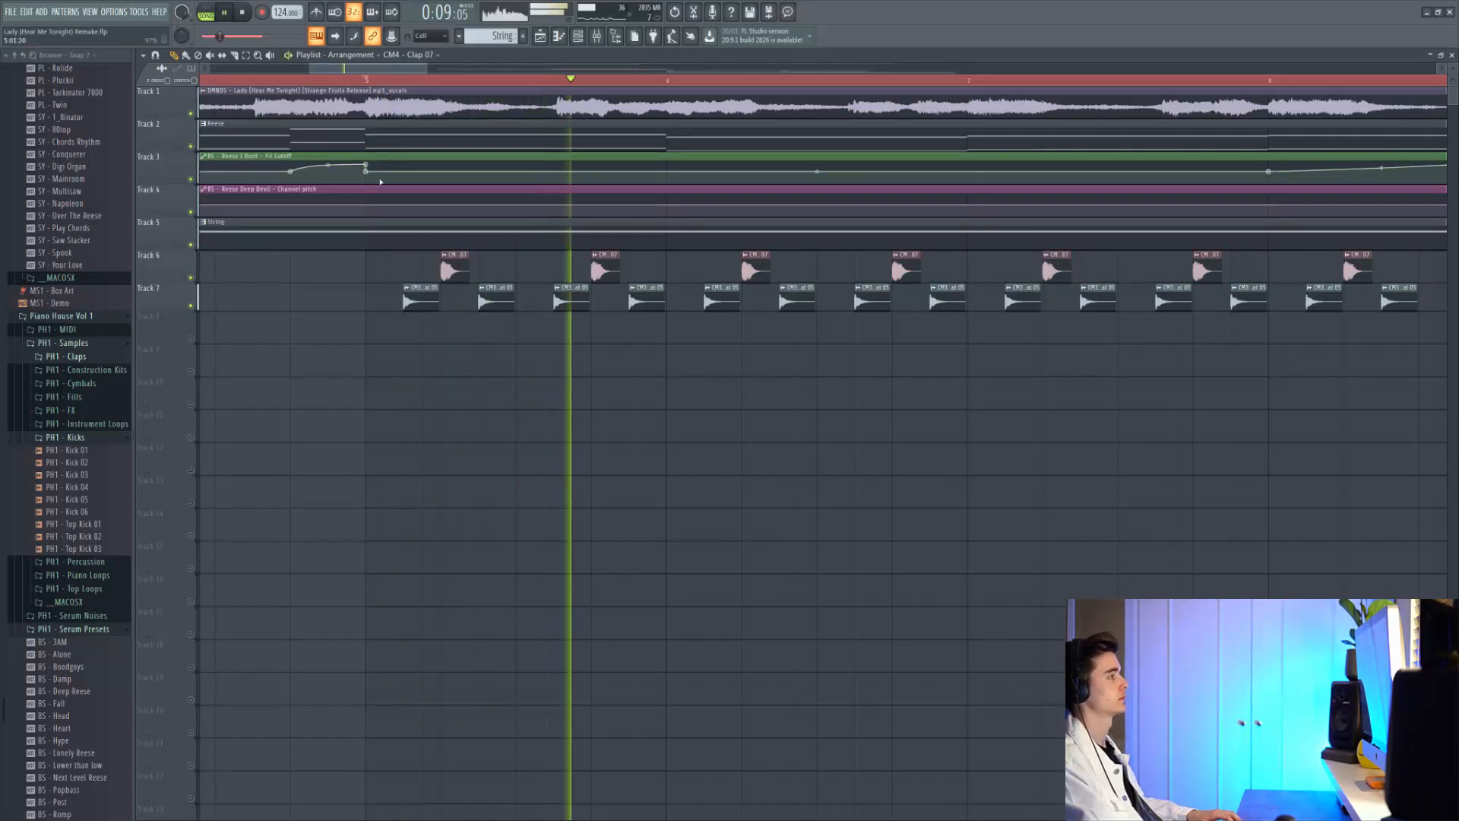
pyautogui.keyDown('ctrl'); pyautogui.scroll(-2, 374, 199); pyautogui.keyUp('ctrl')
pyautogui.keyDown('ctrl'); pyautogui.scroll(-3, 373, 199); pyautogui.keyUp('ctrl')
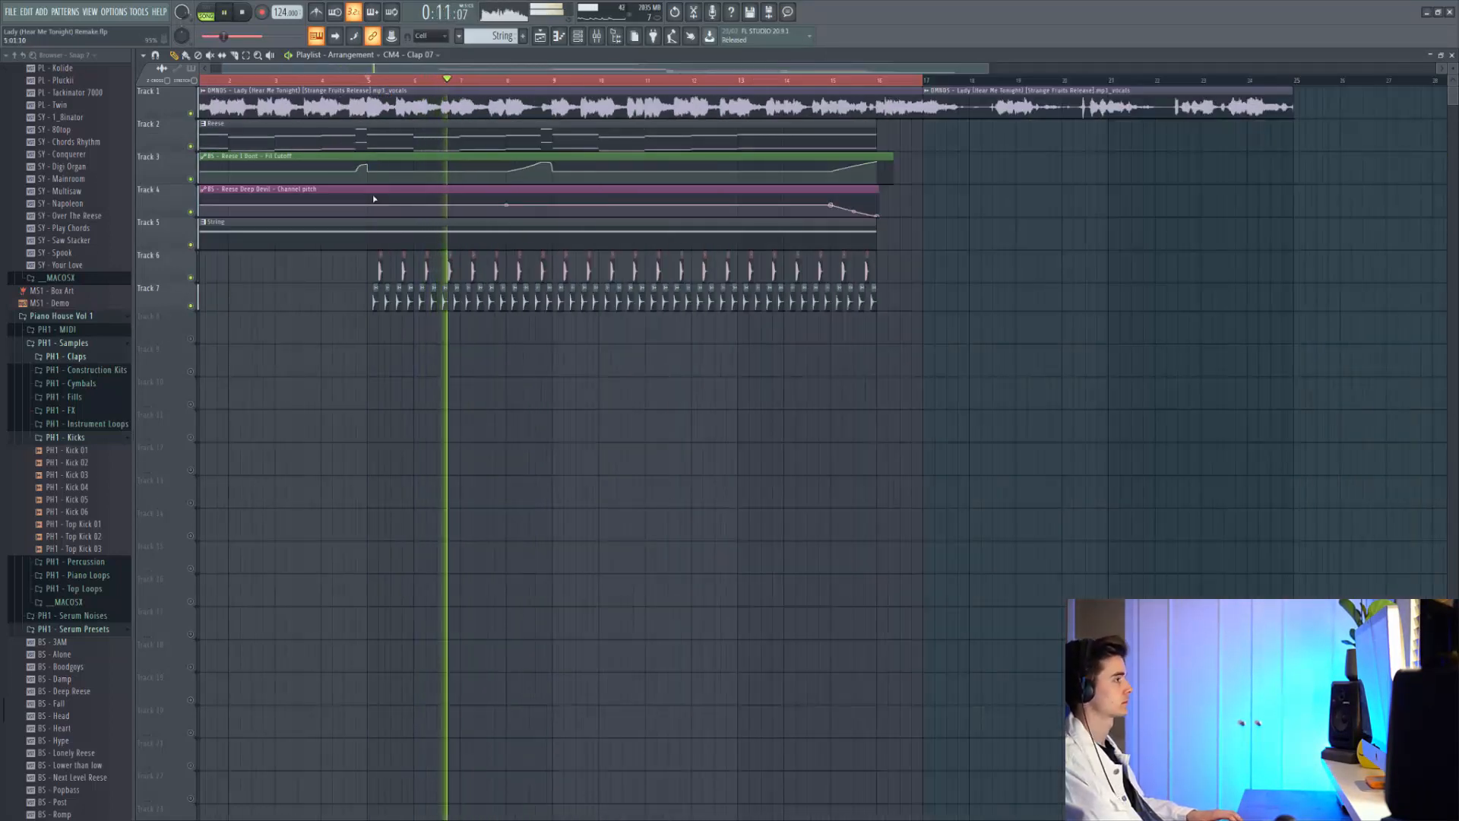
pyautogui.hotkey('ctrl', 's')
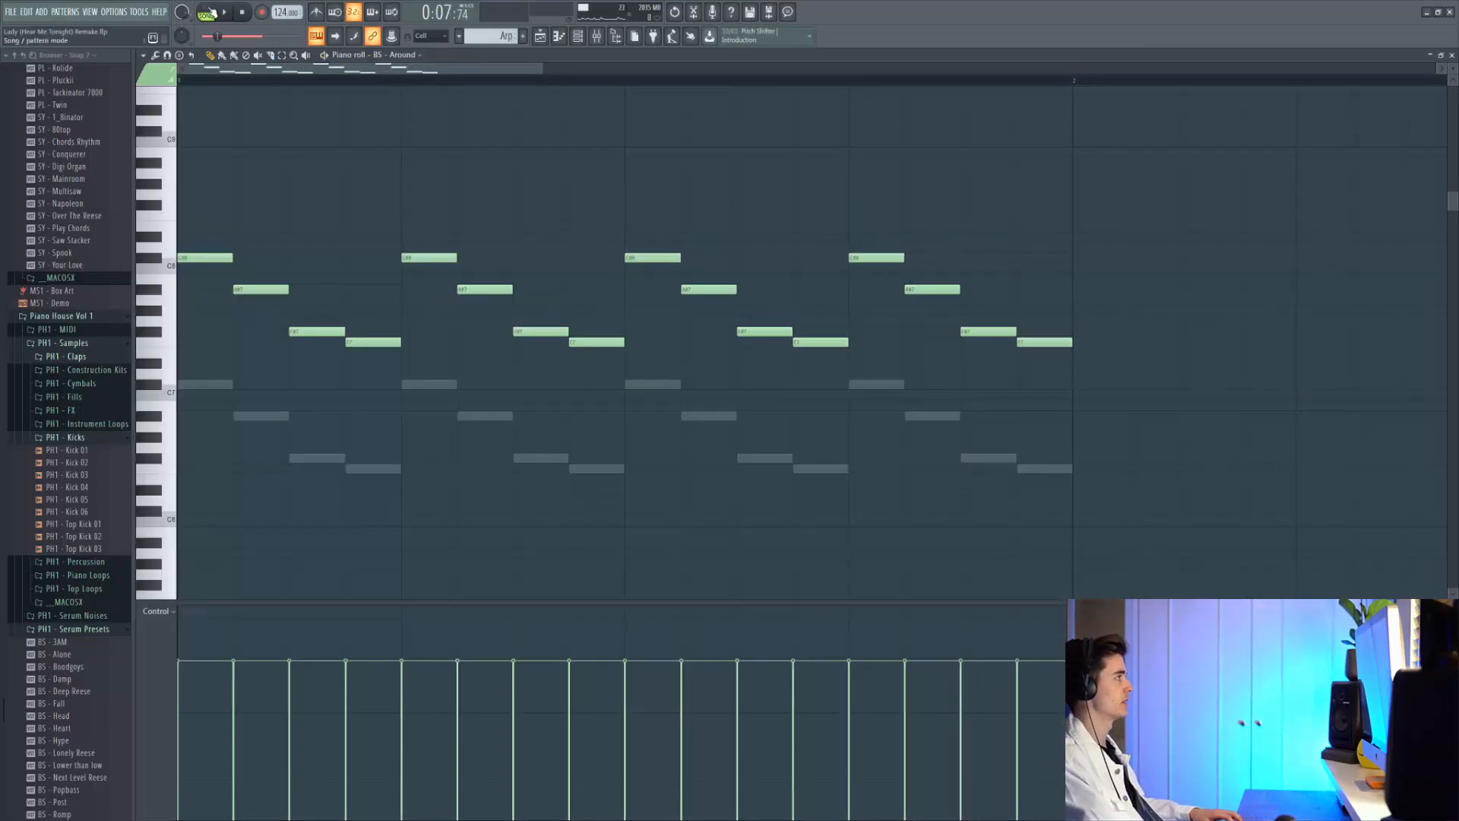
# Switch to pattern mode and play the arp pattern on its own
pyautogui.press('l')
pyautogui.press('space')
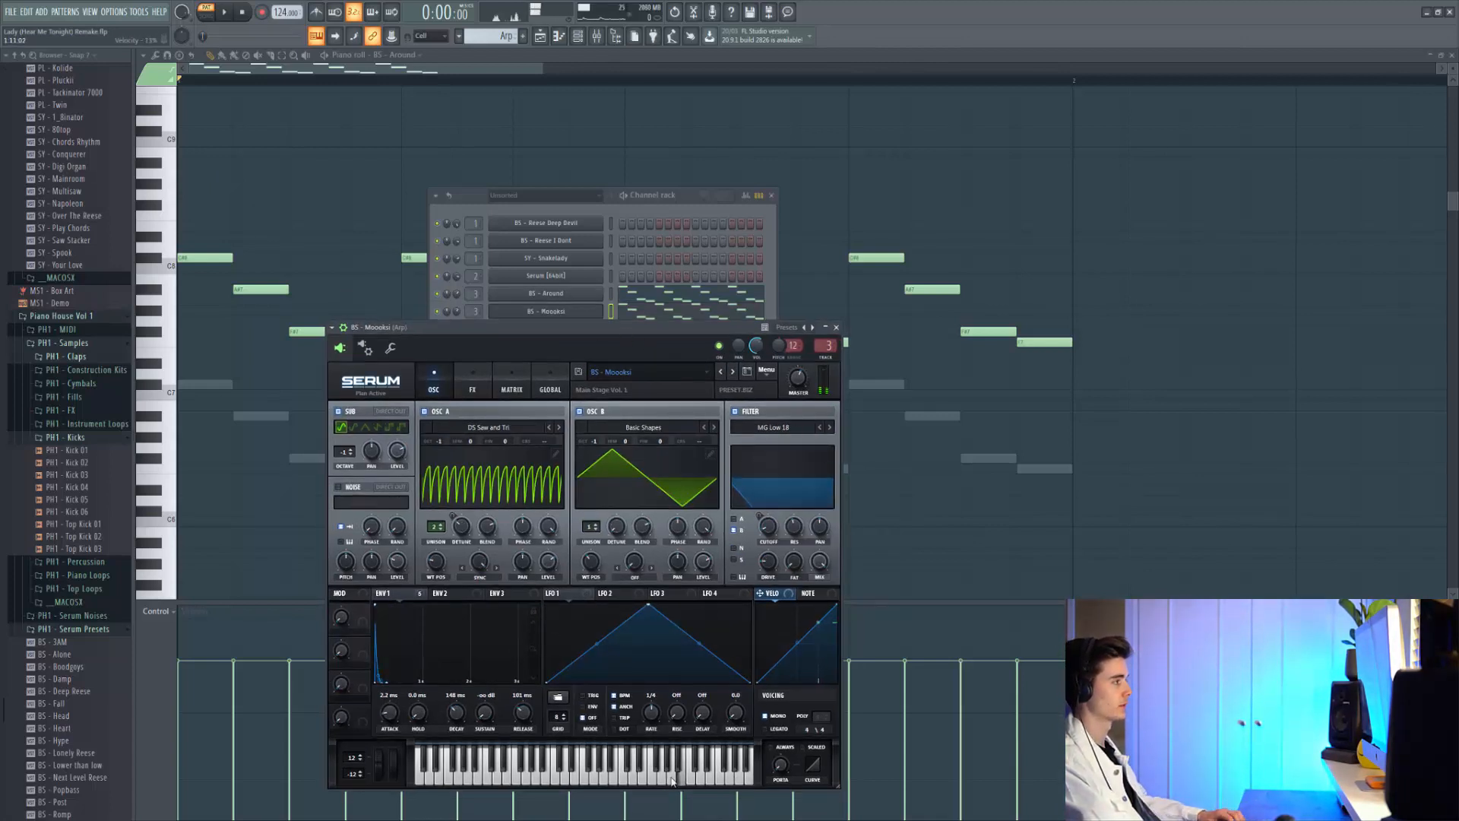
# In the Mixer, play the pattern to hear the arp's Fruity Reeverb 2 and show its detailed settings
pyautogui.press('F9')
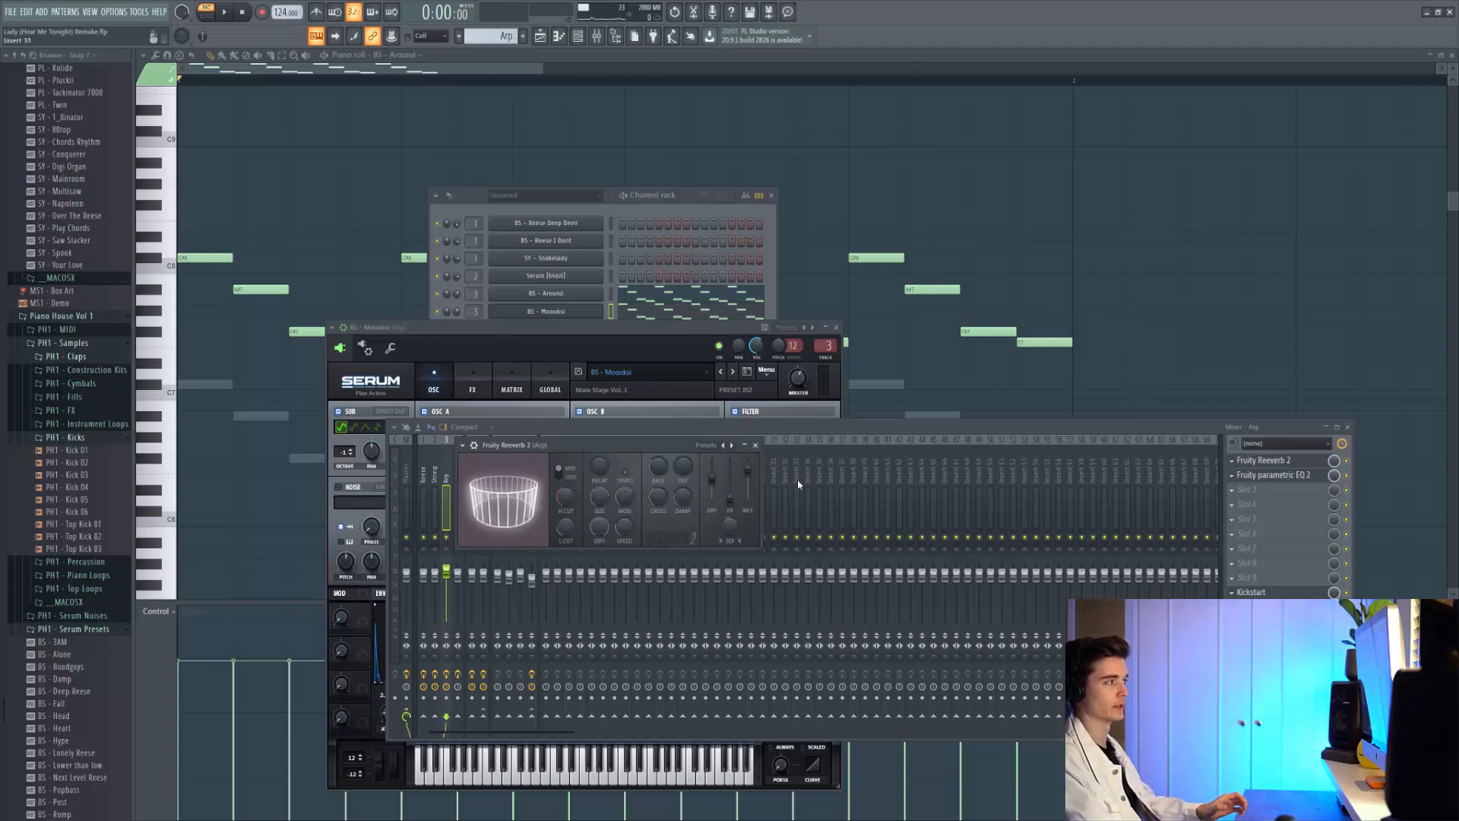
pyautogui.press('space')
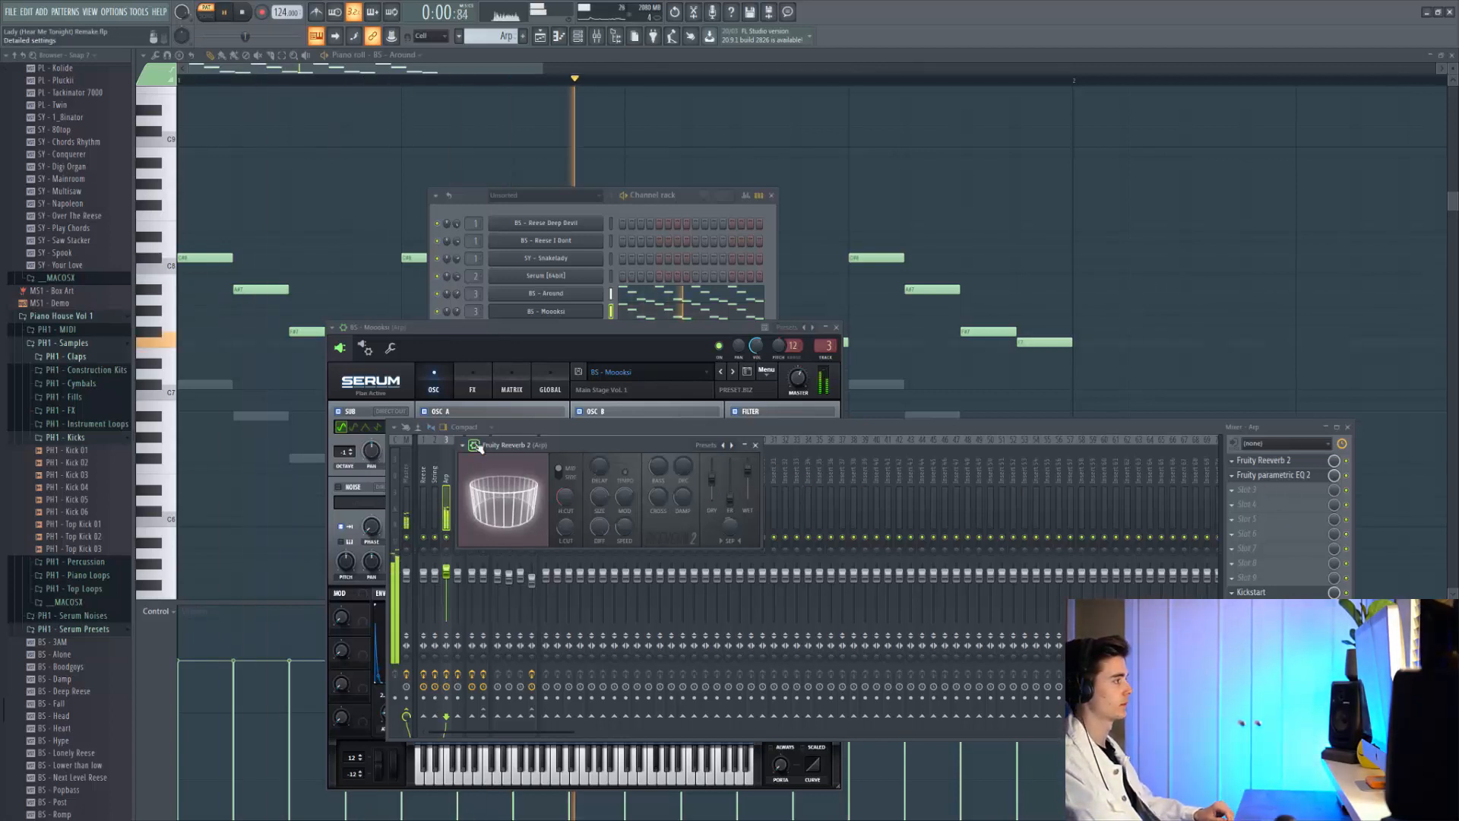
pyautogui.click(475, 446)
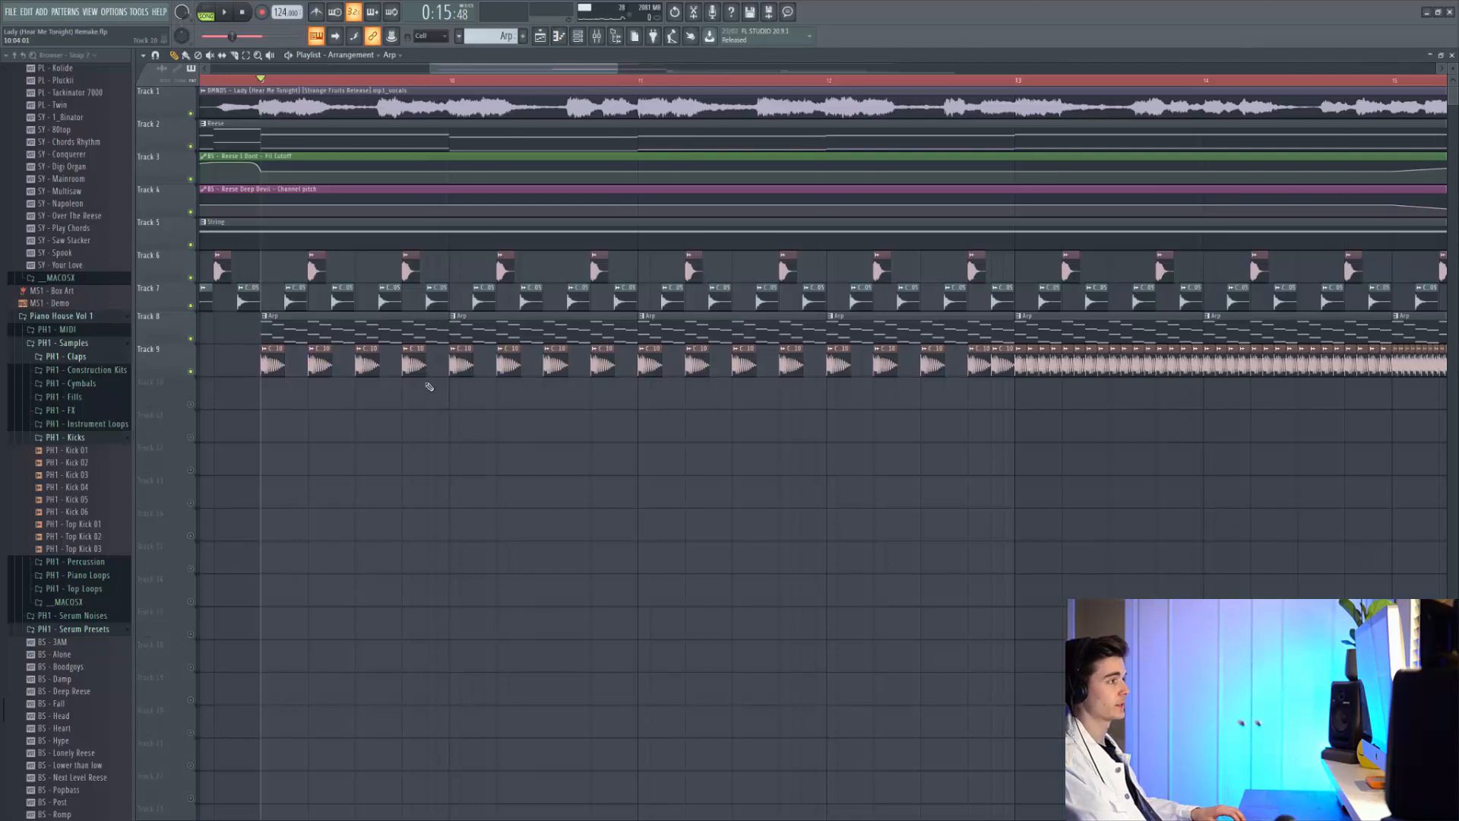
# Play the arrangement from bar 9 and again from bar 13 to review the build
pyautogui.scroll(3, 271, 364)
pyautogui.scroll(-4, 314, 237)
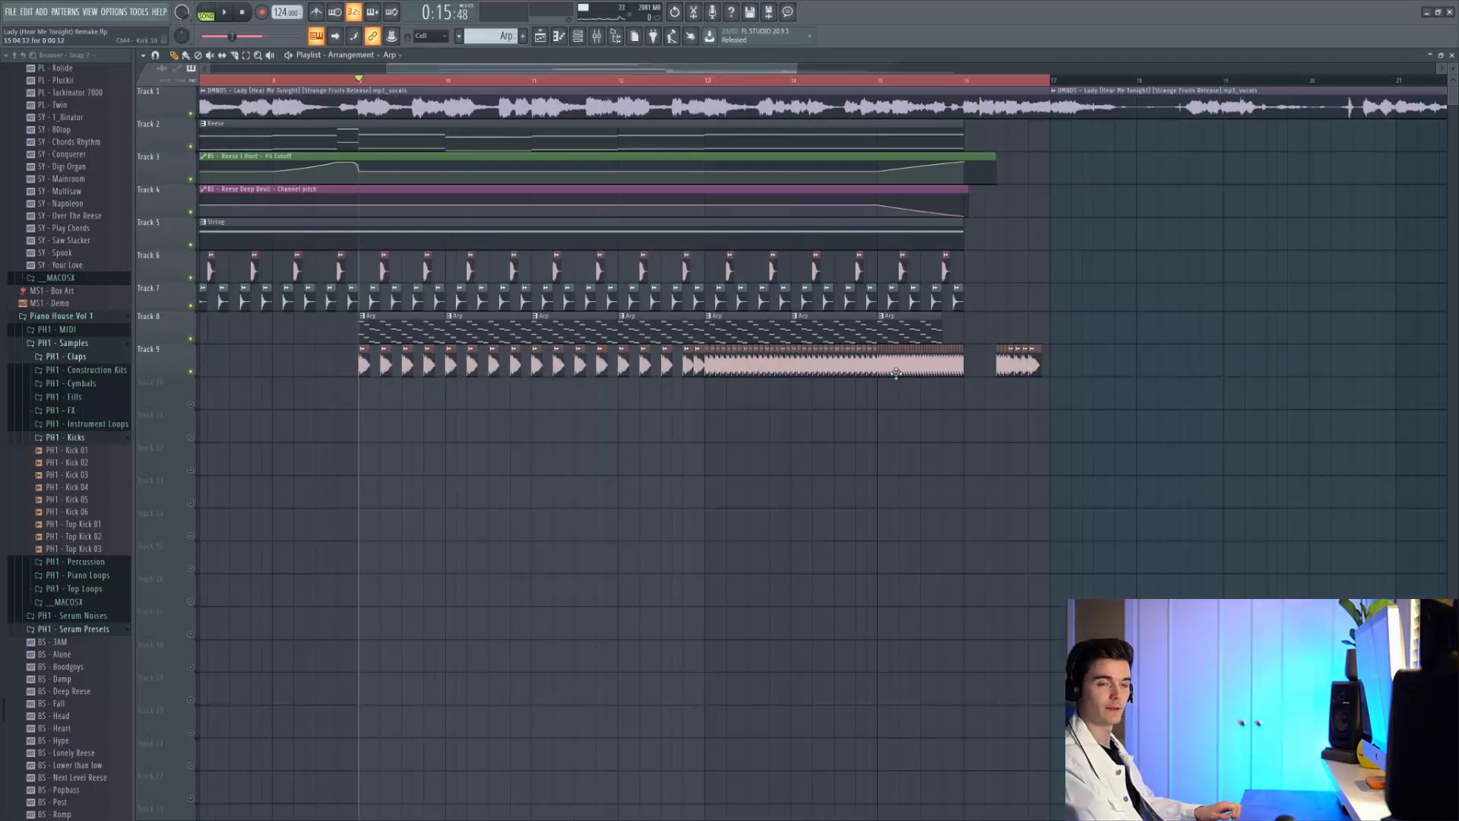
pyautogui.press('space')
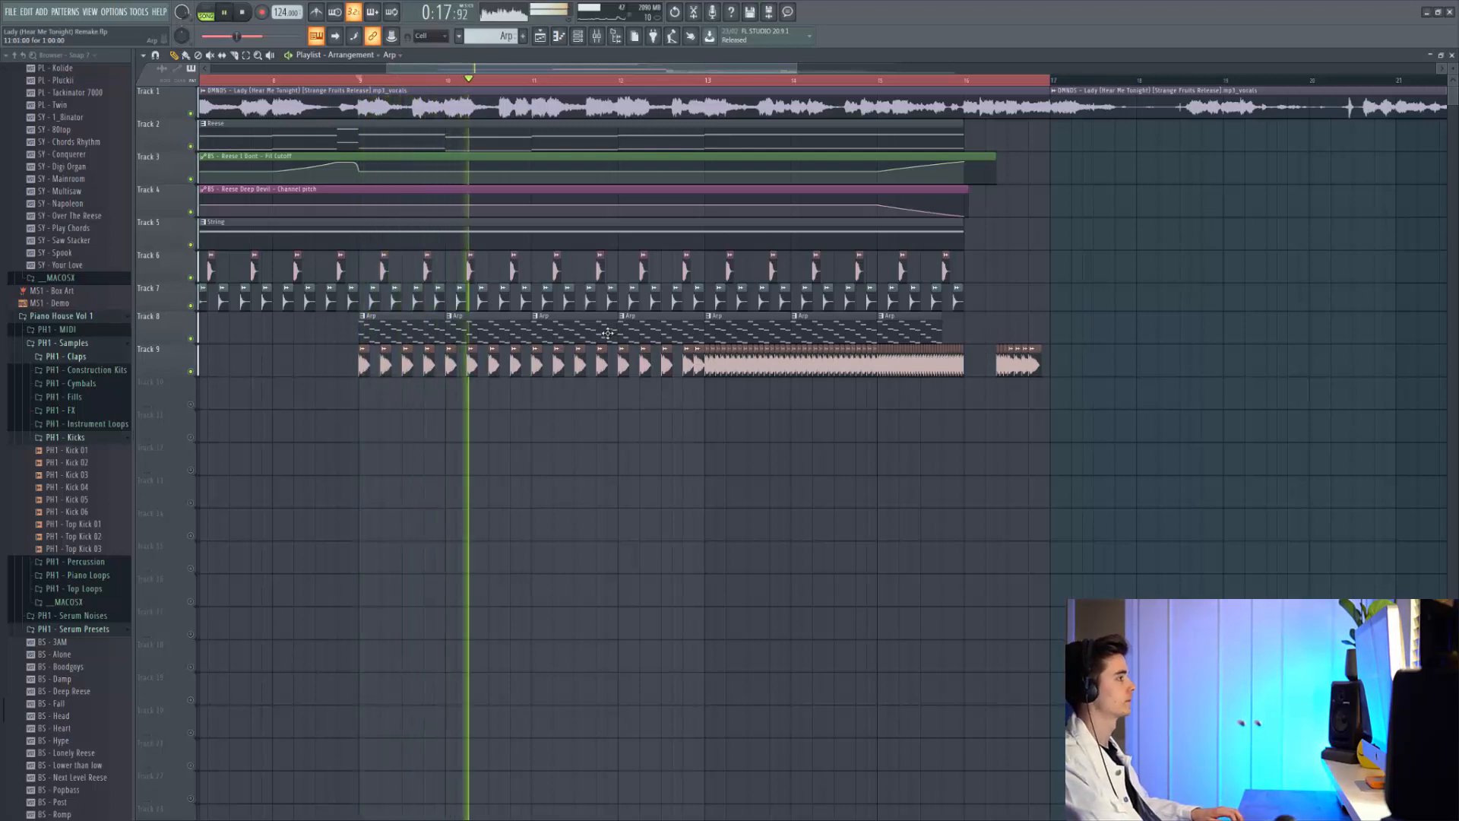
pyautogui.press('space')
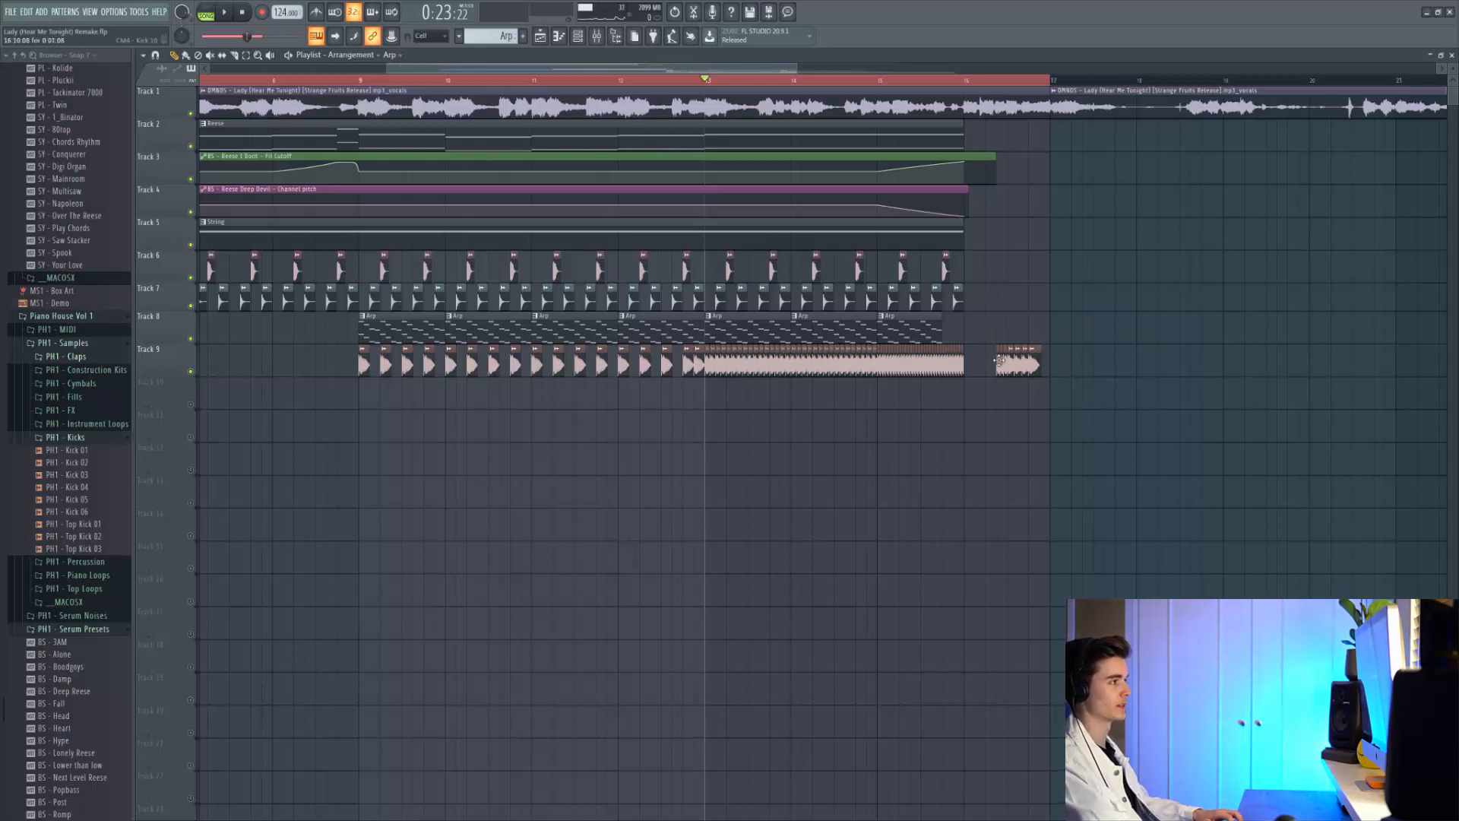
pyautogui.press('space')
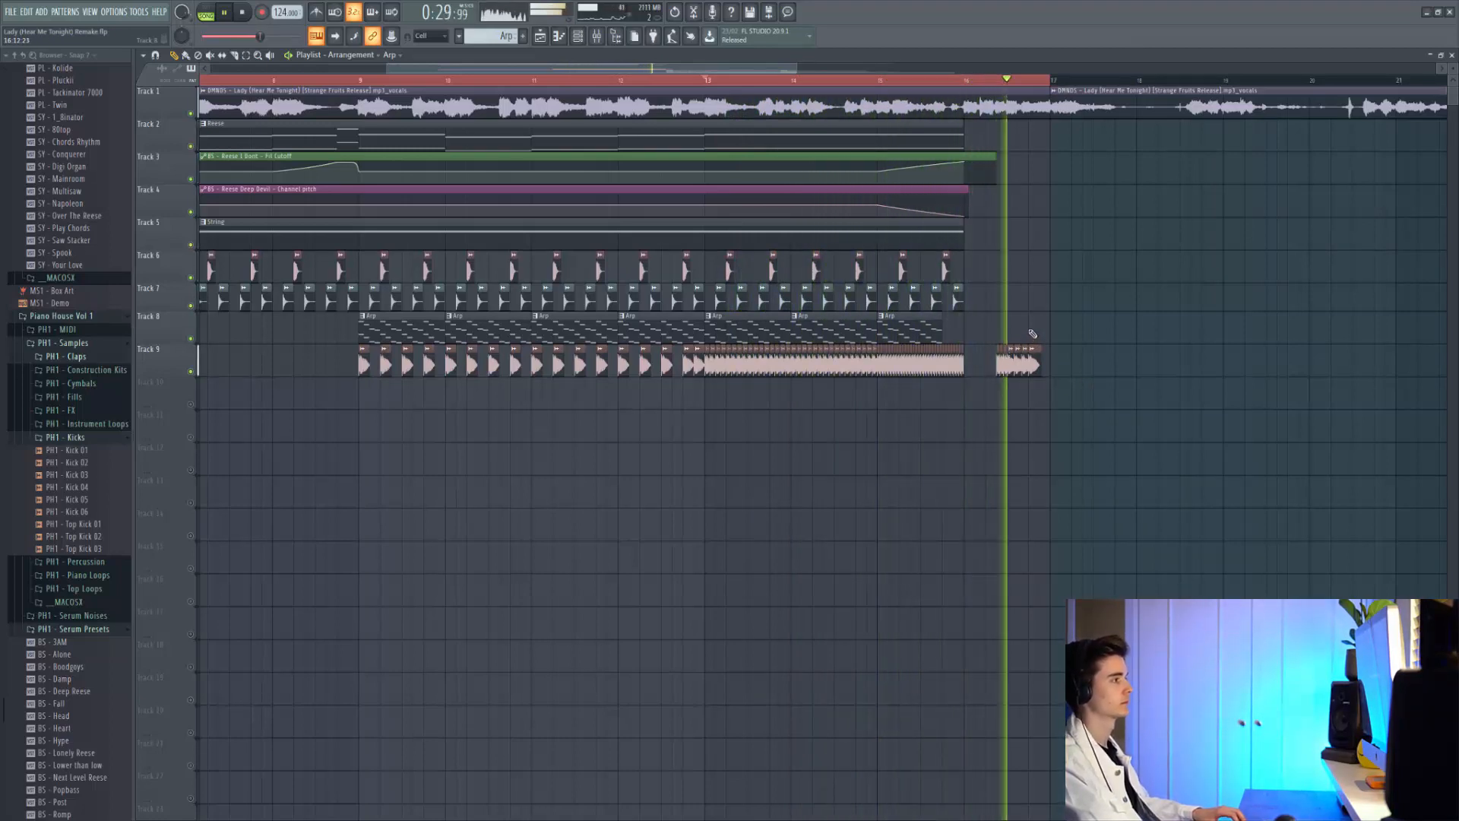
pyautogui.press('space')
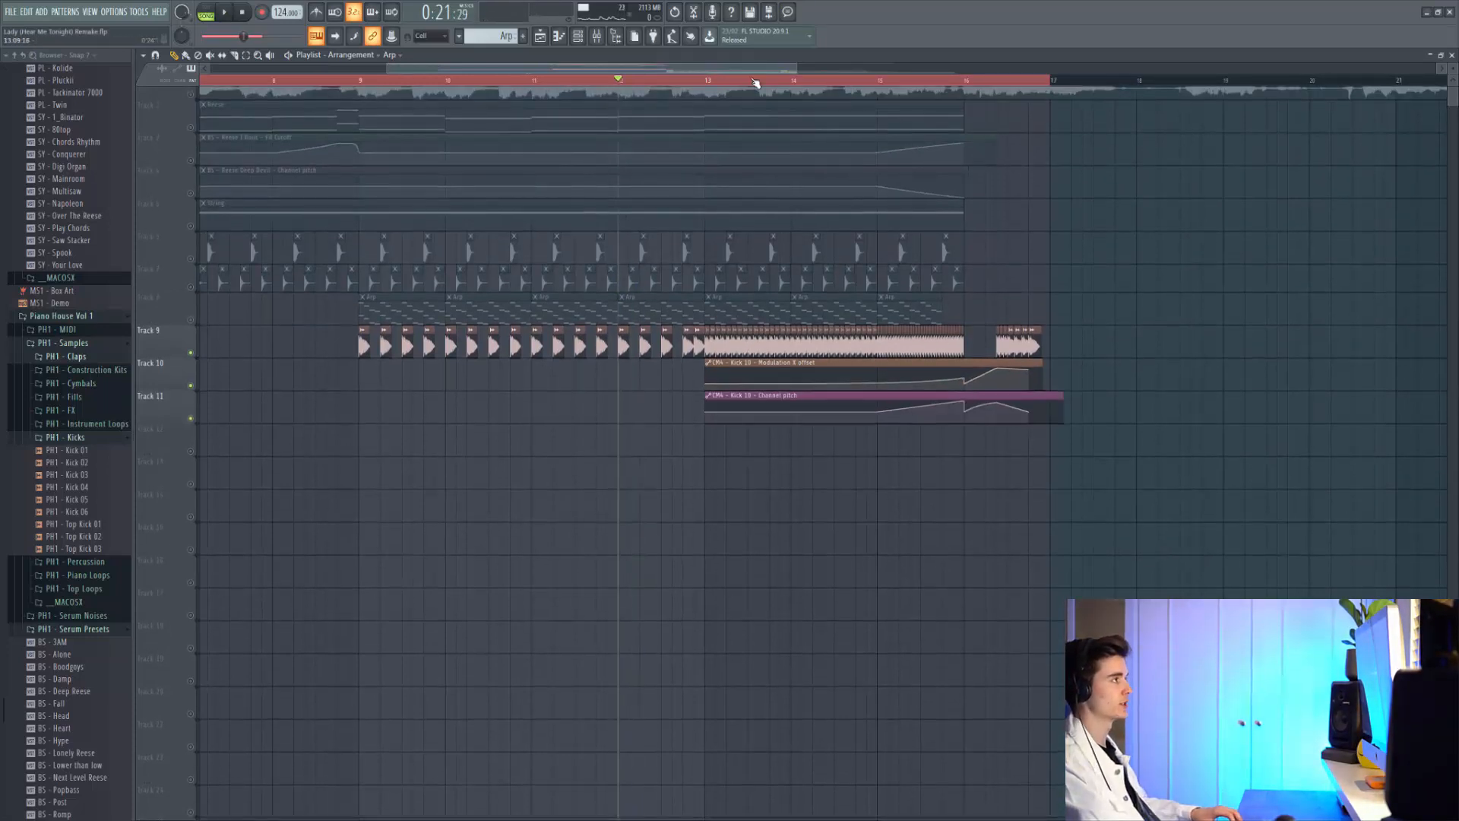
# Play the arrangement from bar 15 to hear the kick pitch, volume and EQ automation
pyautogui.moveTo(716, 82); pyautogui.dragTo(890, 95)
pyautogui.press('space')
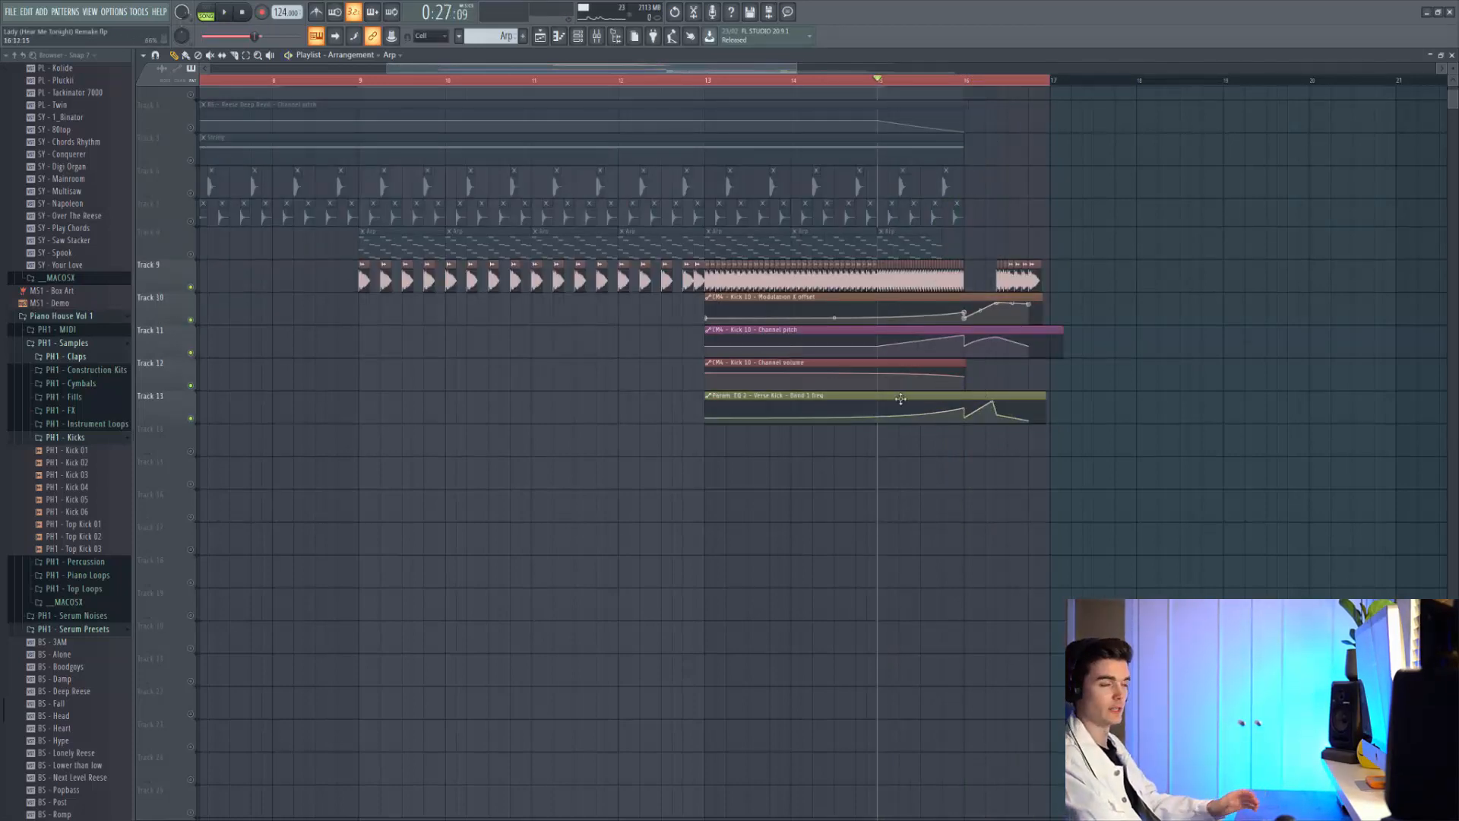
pyautogui.click(831, 83)
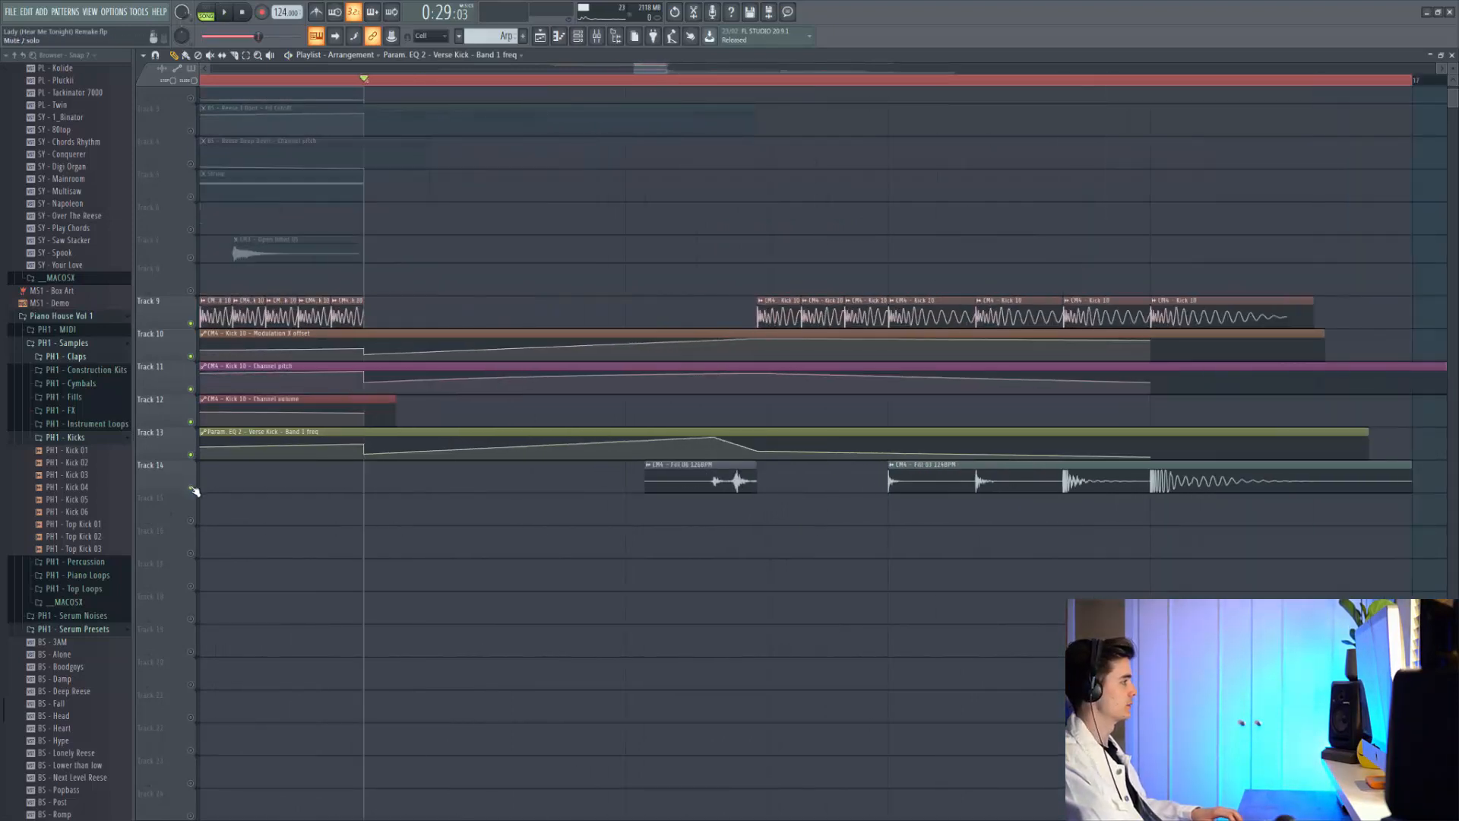
# Solo Track 14 and play the Fill 06 and Fill 03 drum fills alone
pyautogui.rightClick(191, 488)
pyautogui.click(634, 82)
pyautogui.press('space')
pyautogui.press('space')
pyautogui.press('space')
pyautogui.press('space')
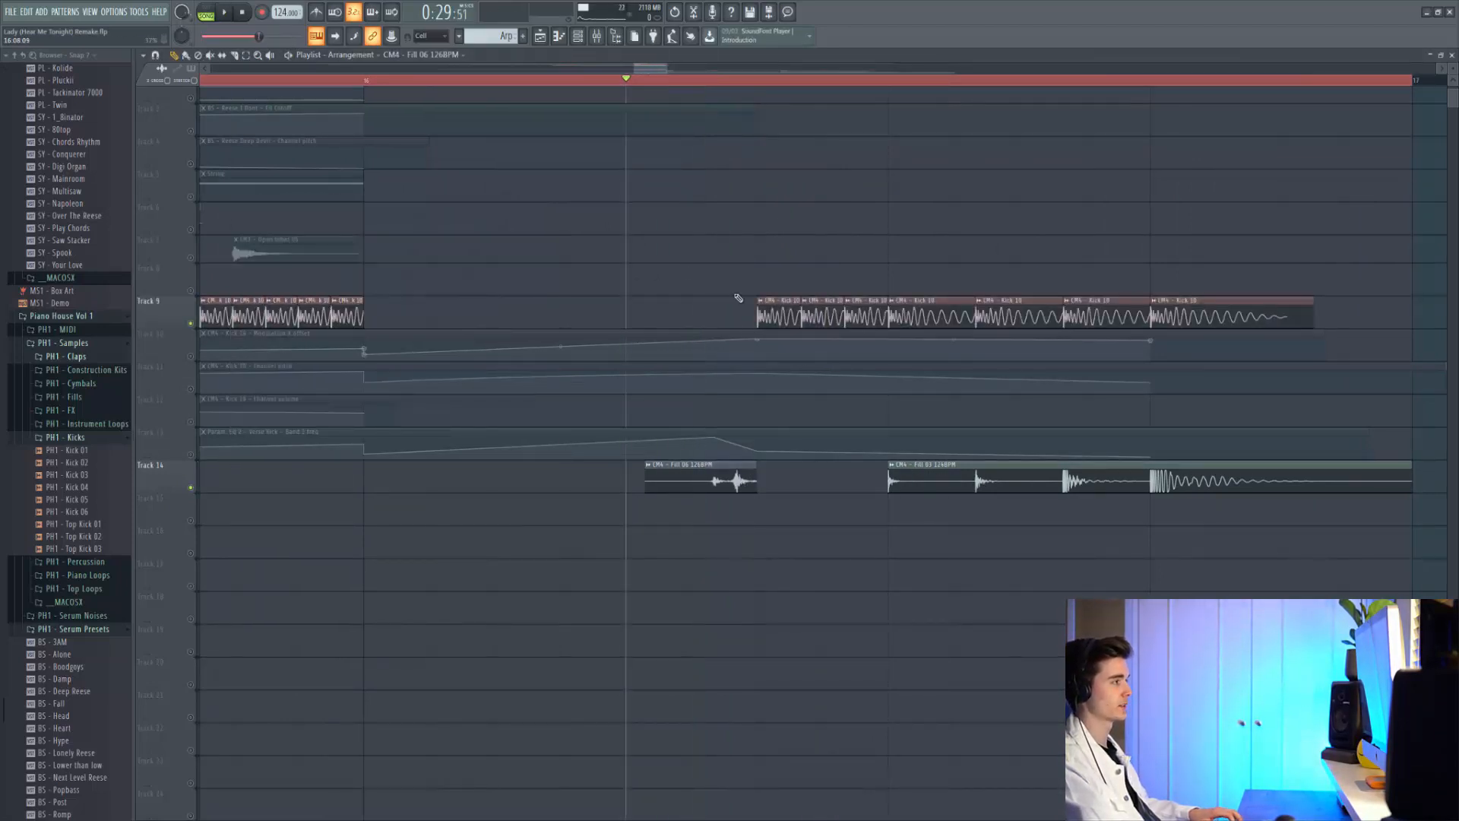
pyautogui.press('space')
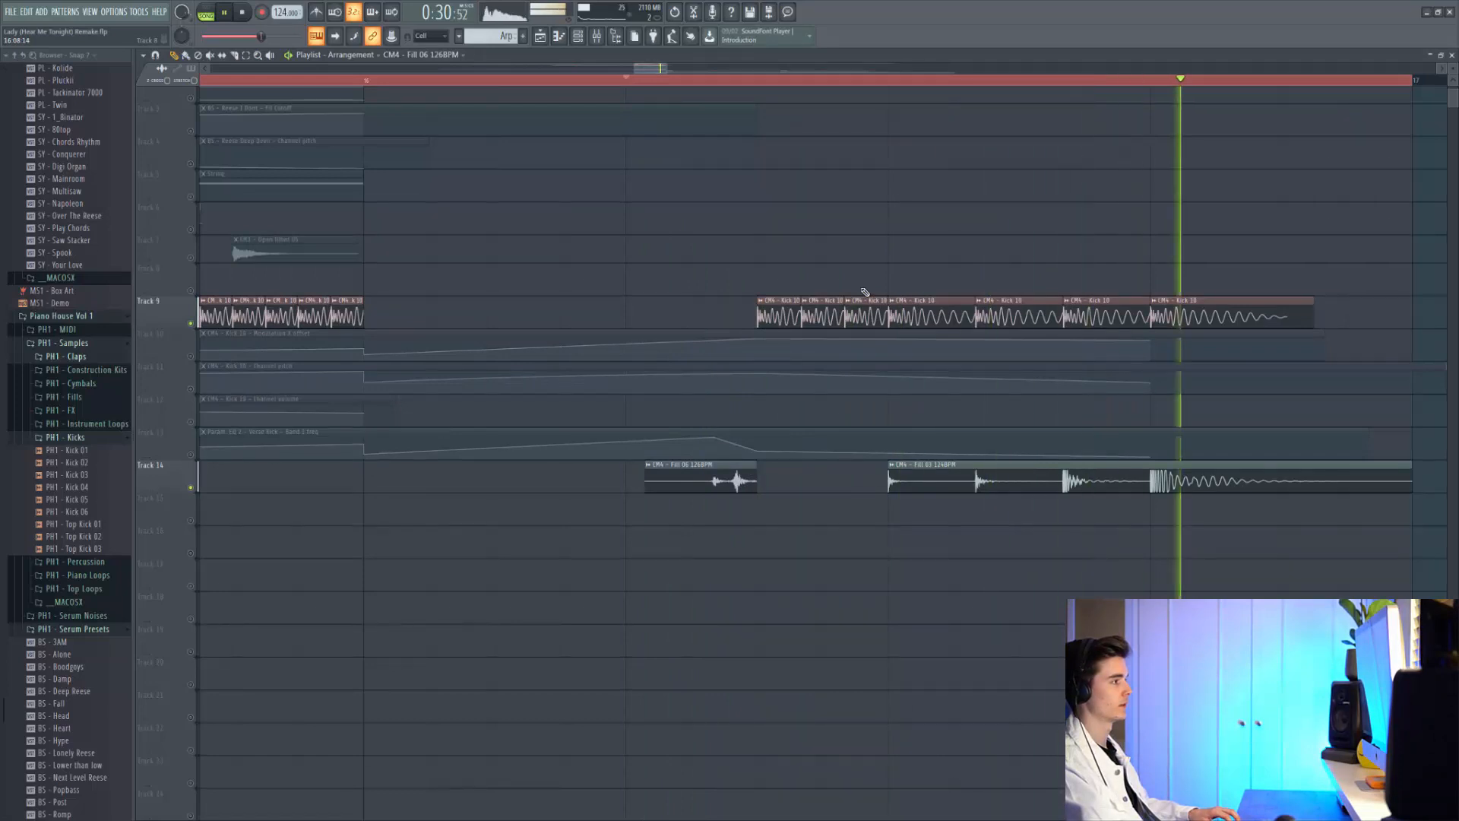
pyautogui.press('space')
# Inspect the Fill 03 sample's settings, then play the section again
pyautogui.doubleClick(1150, 465)
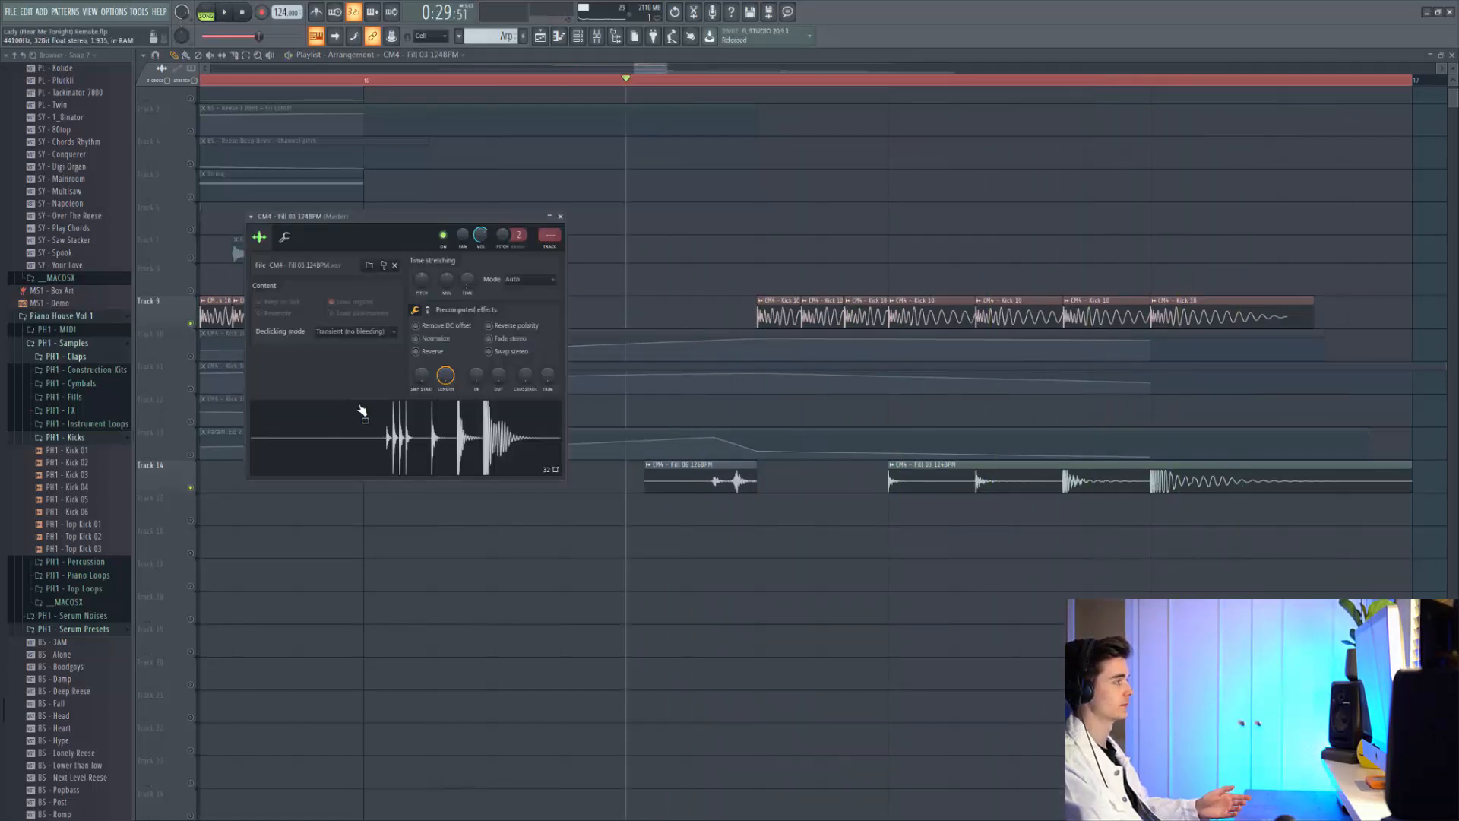
pyautogui.press('Escape')
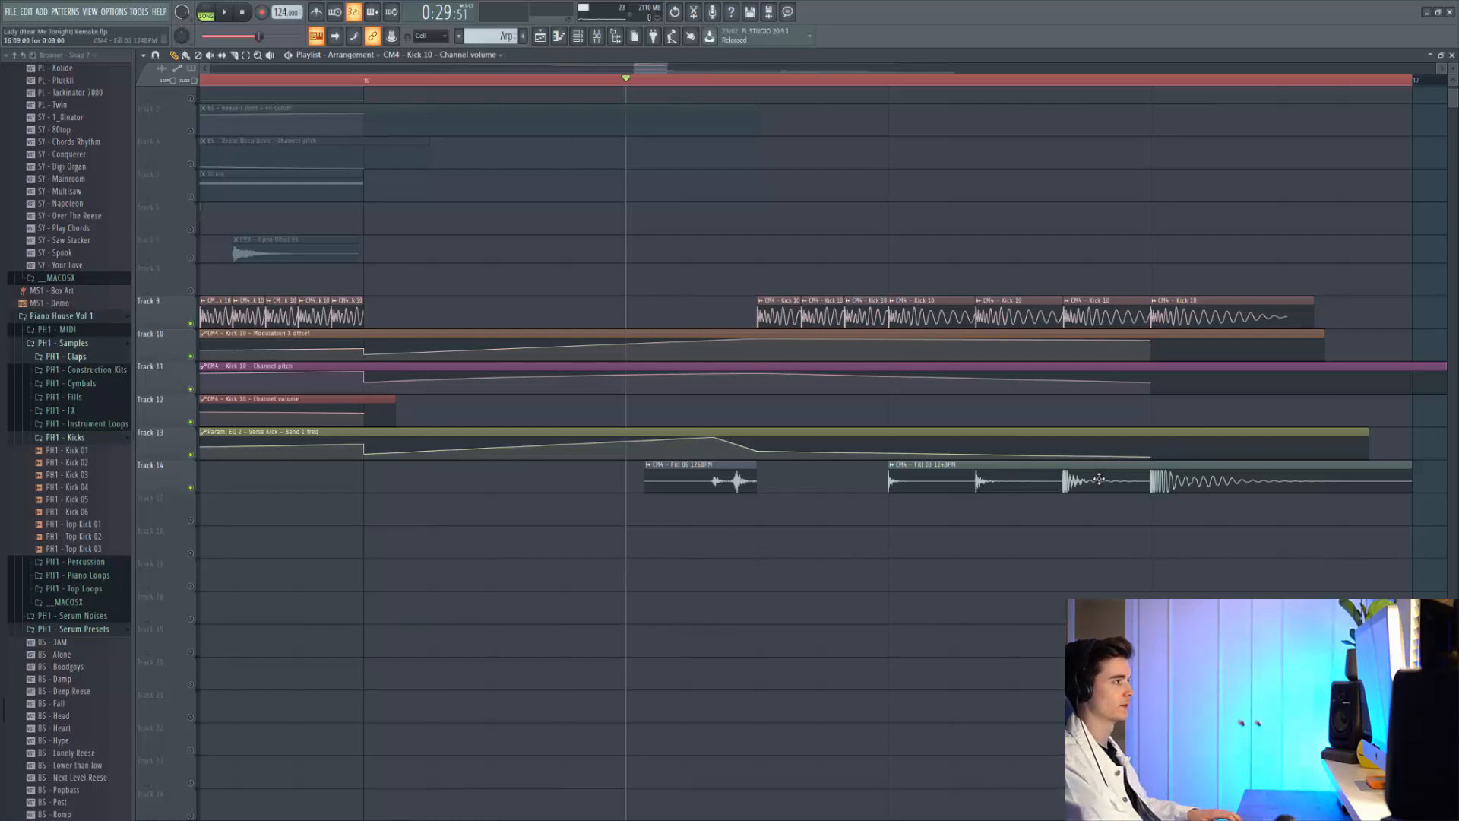
pyautogui.scroll(-3, 1099, 478)
pyautogui.press('space')
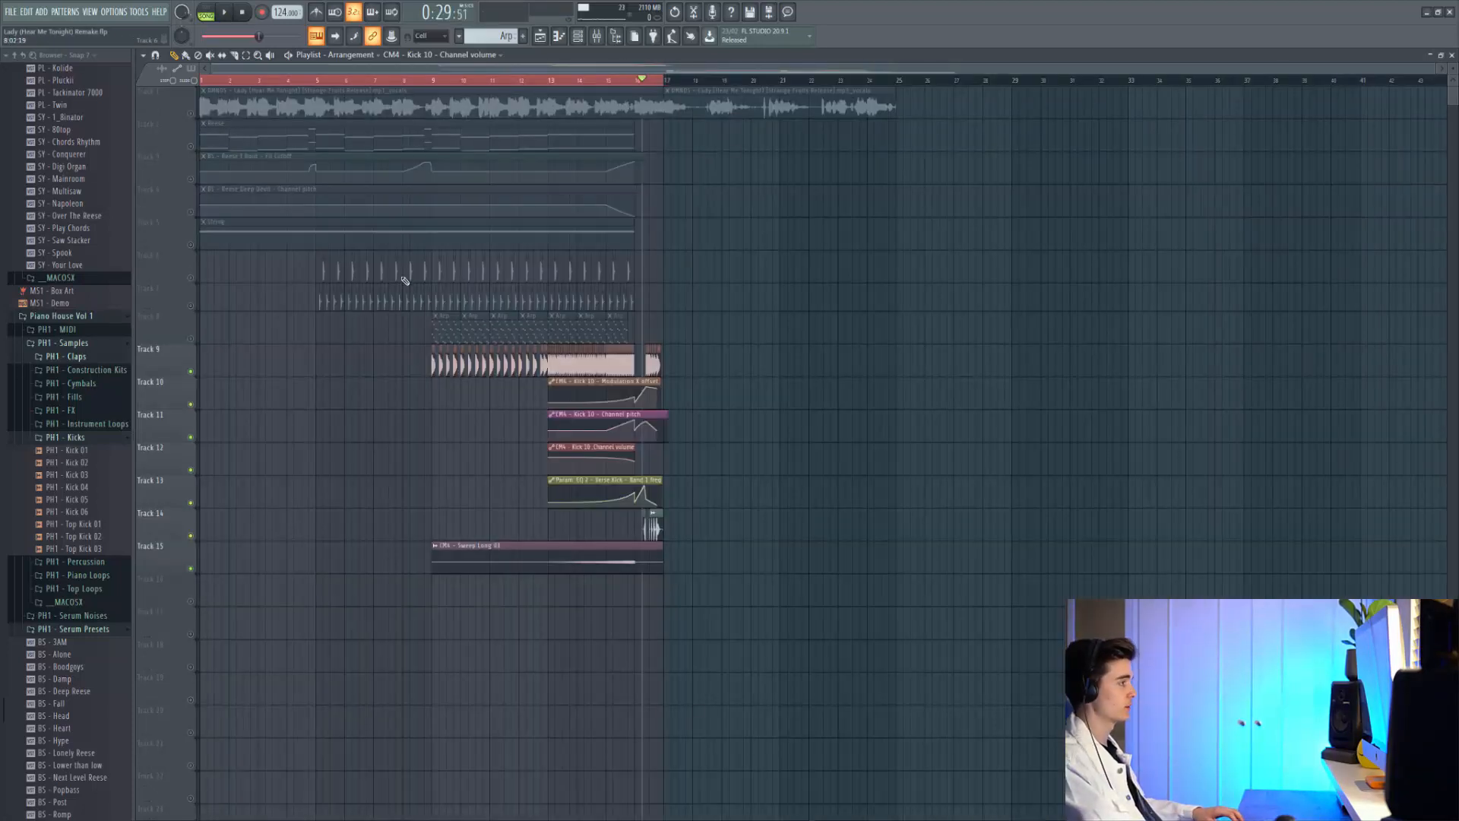
# Solo track 15 and play the 'Sweep Long 03' riser alone from bar 13
pyautogui.scroll(1, 569, 448)
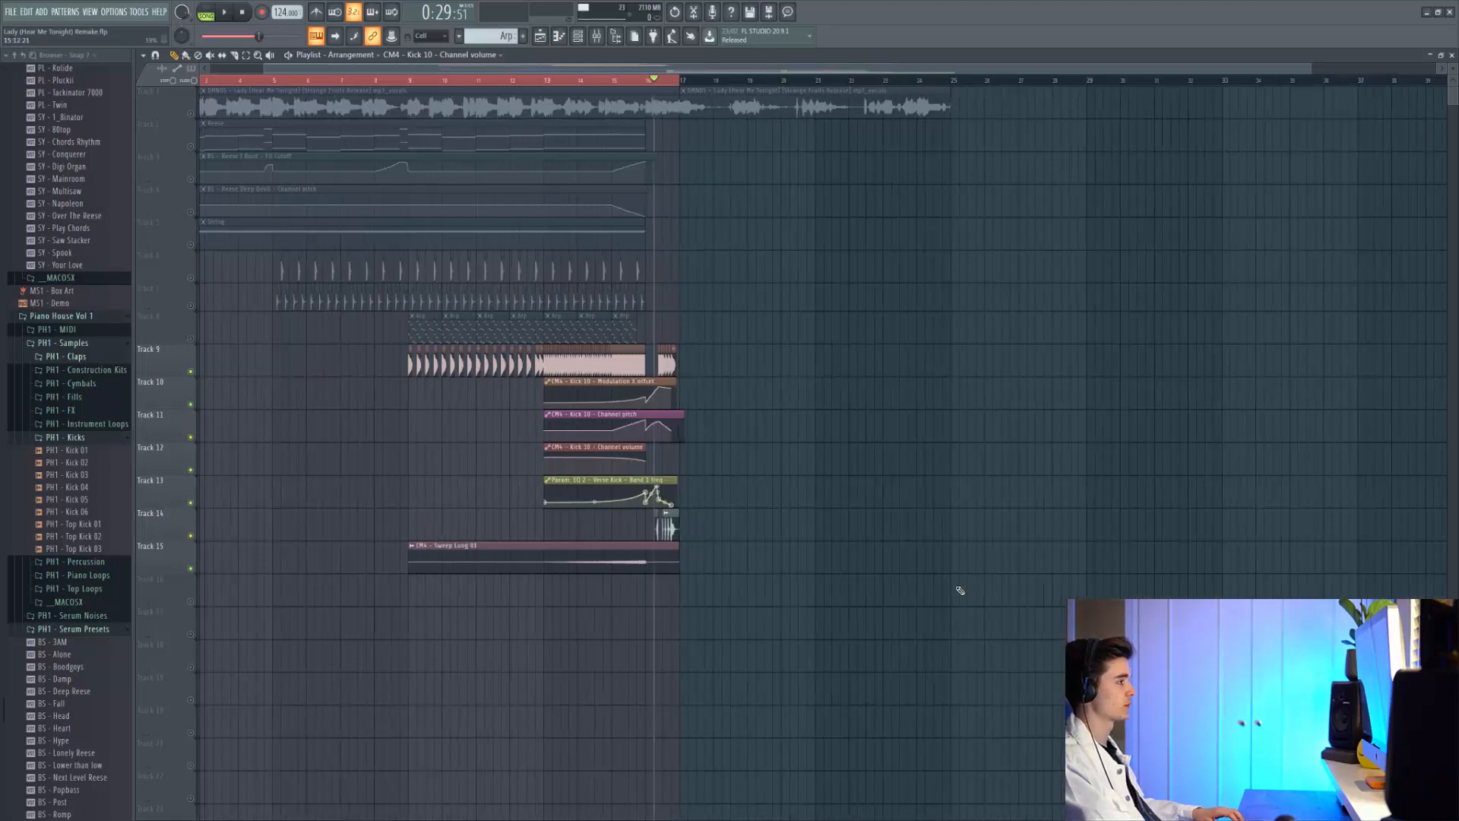
pyautogui.click(553, 81)
pyautogui.scroll(2, 514, 550)
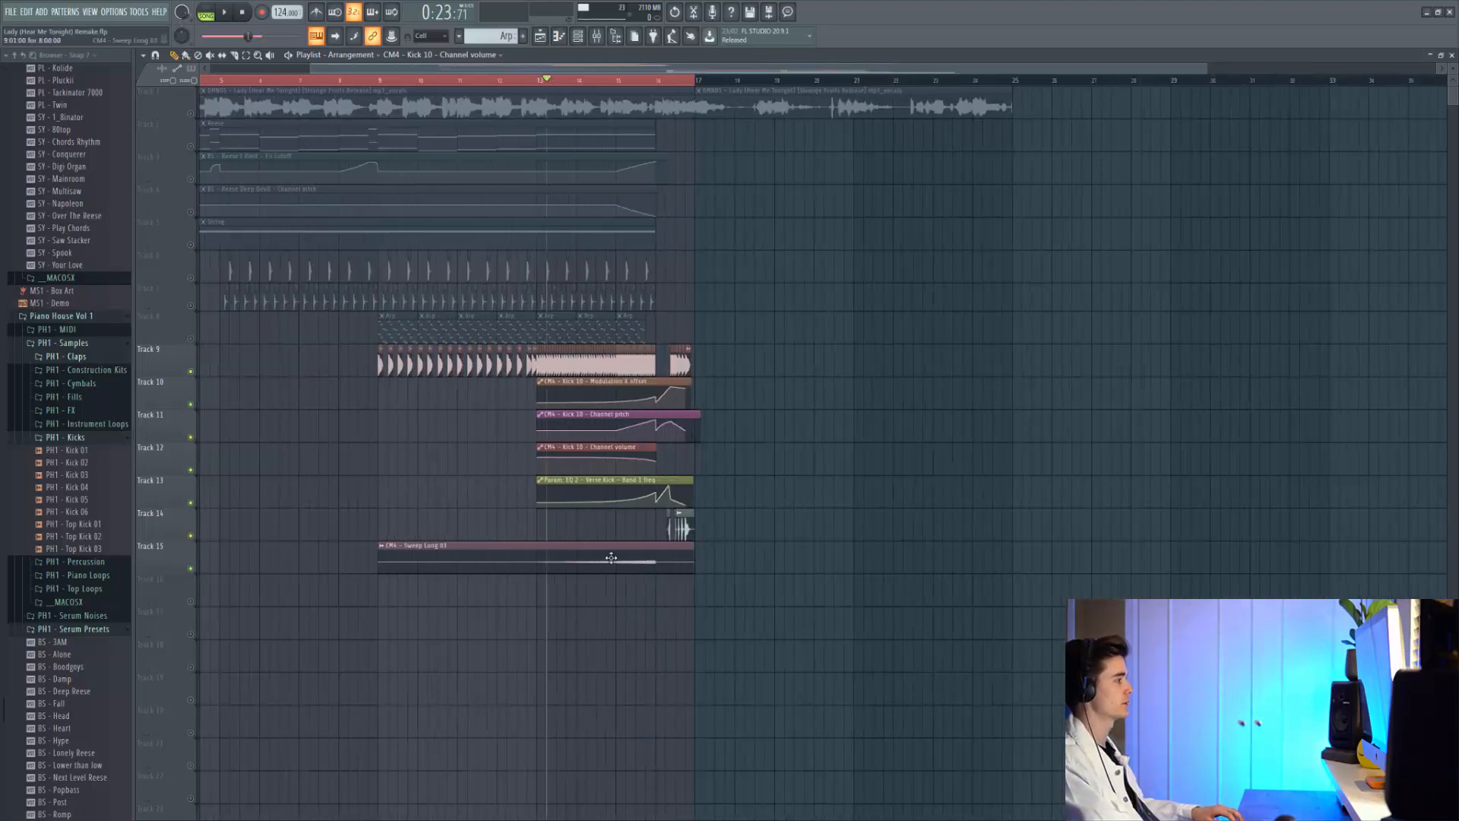
pyautogui.rightClick(190, 568)
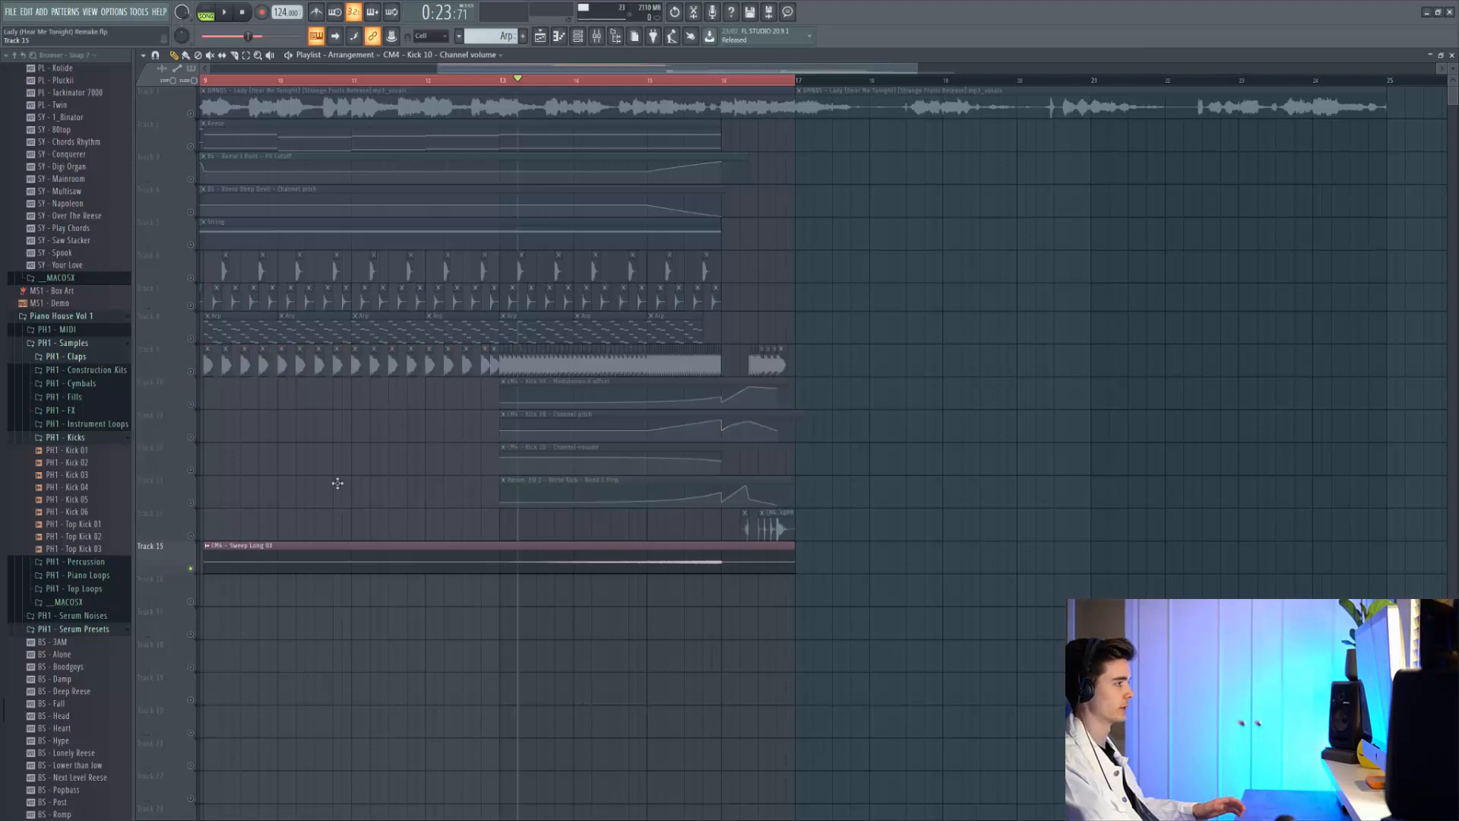
pyautogui.press('space')
# Jump near the sweep's end and play the build with the Endless Smile automation on track 16
pyautogui.moveTo(667, 83); pyautogui.dragTo(709, 86)
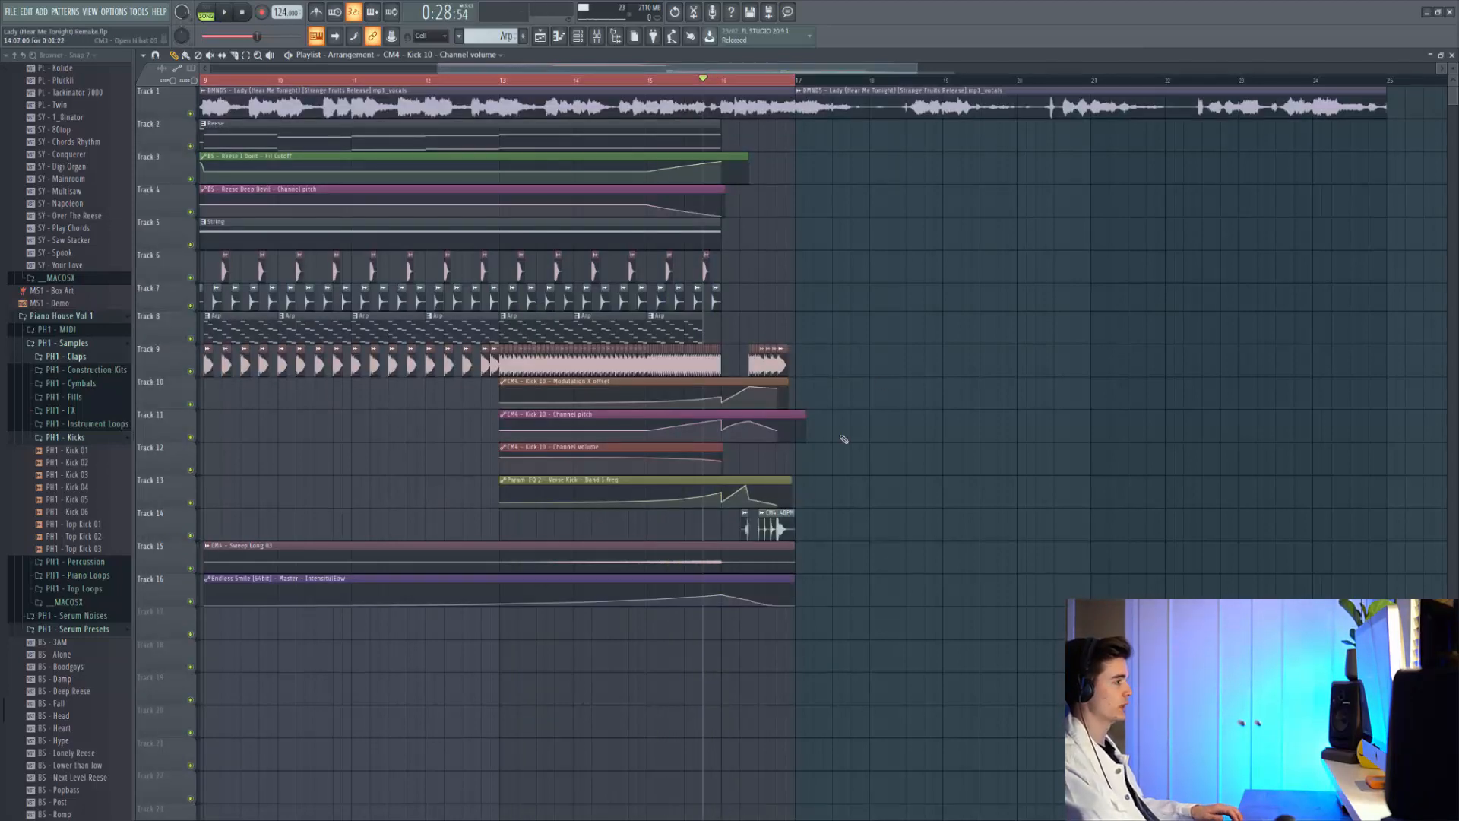
pyautogui.scroll(-2, 540, 365)
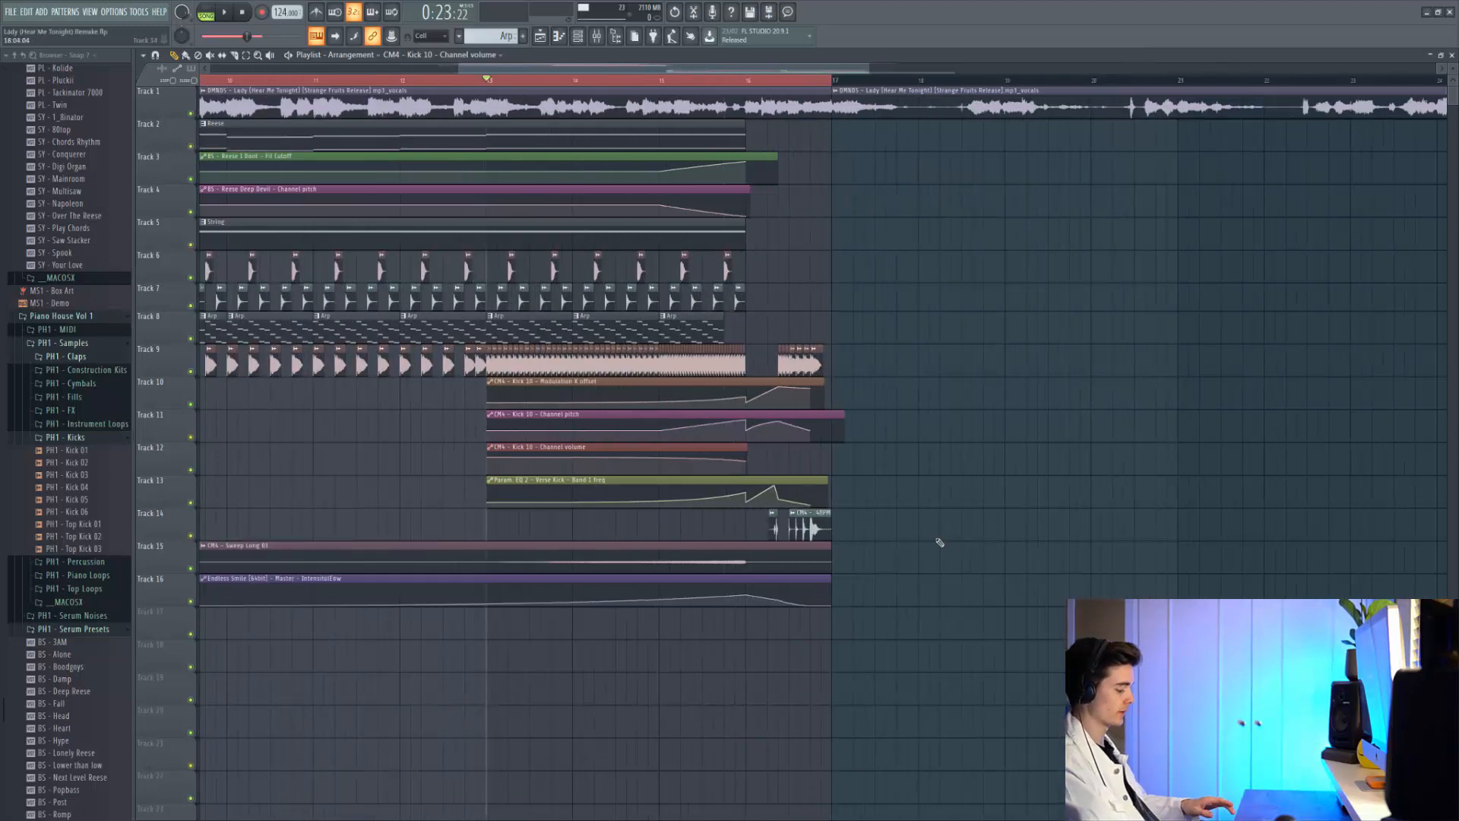
pyautogui.press('space')
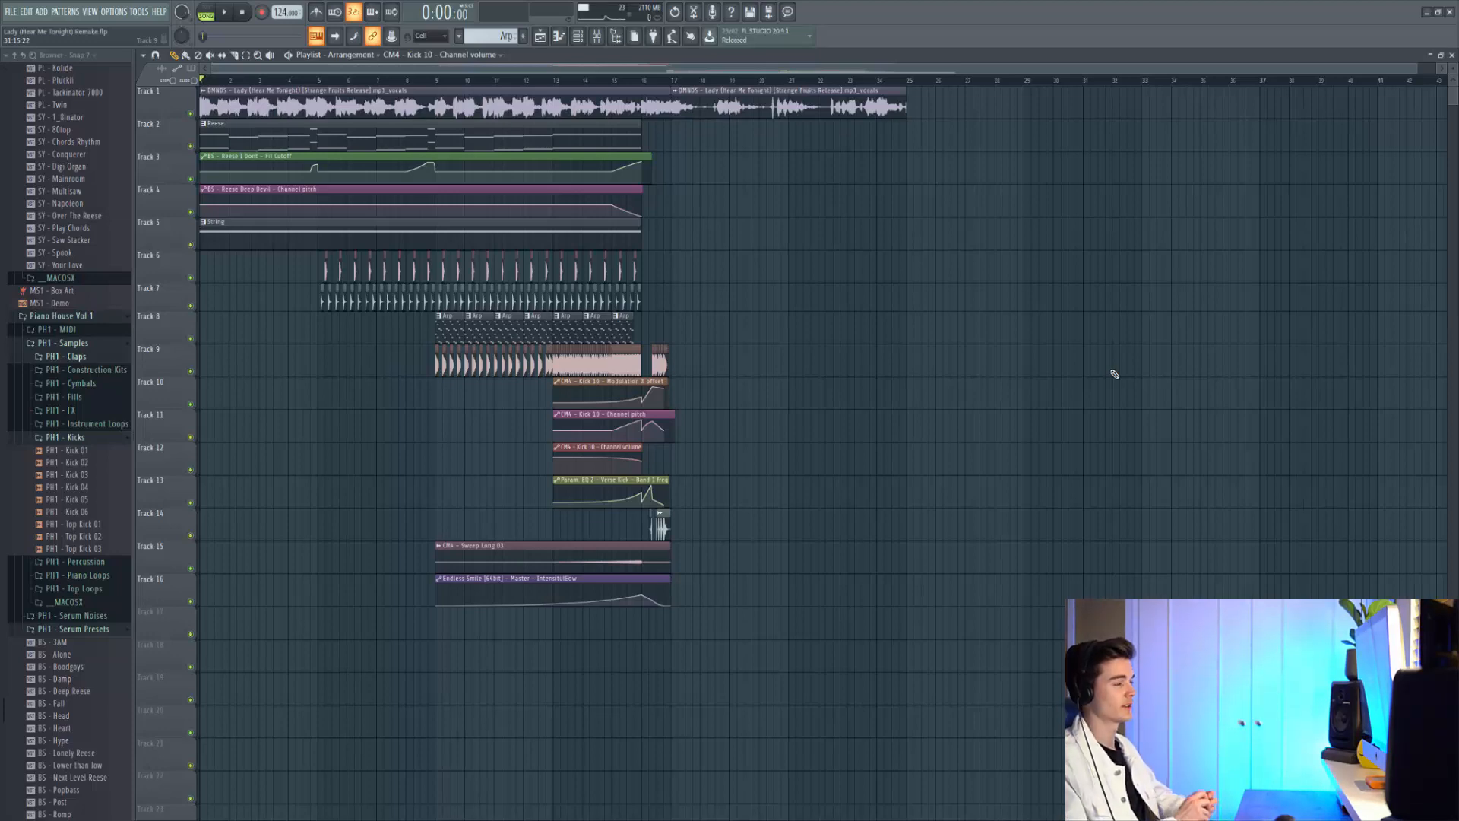
pyautogui.press('space')
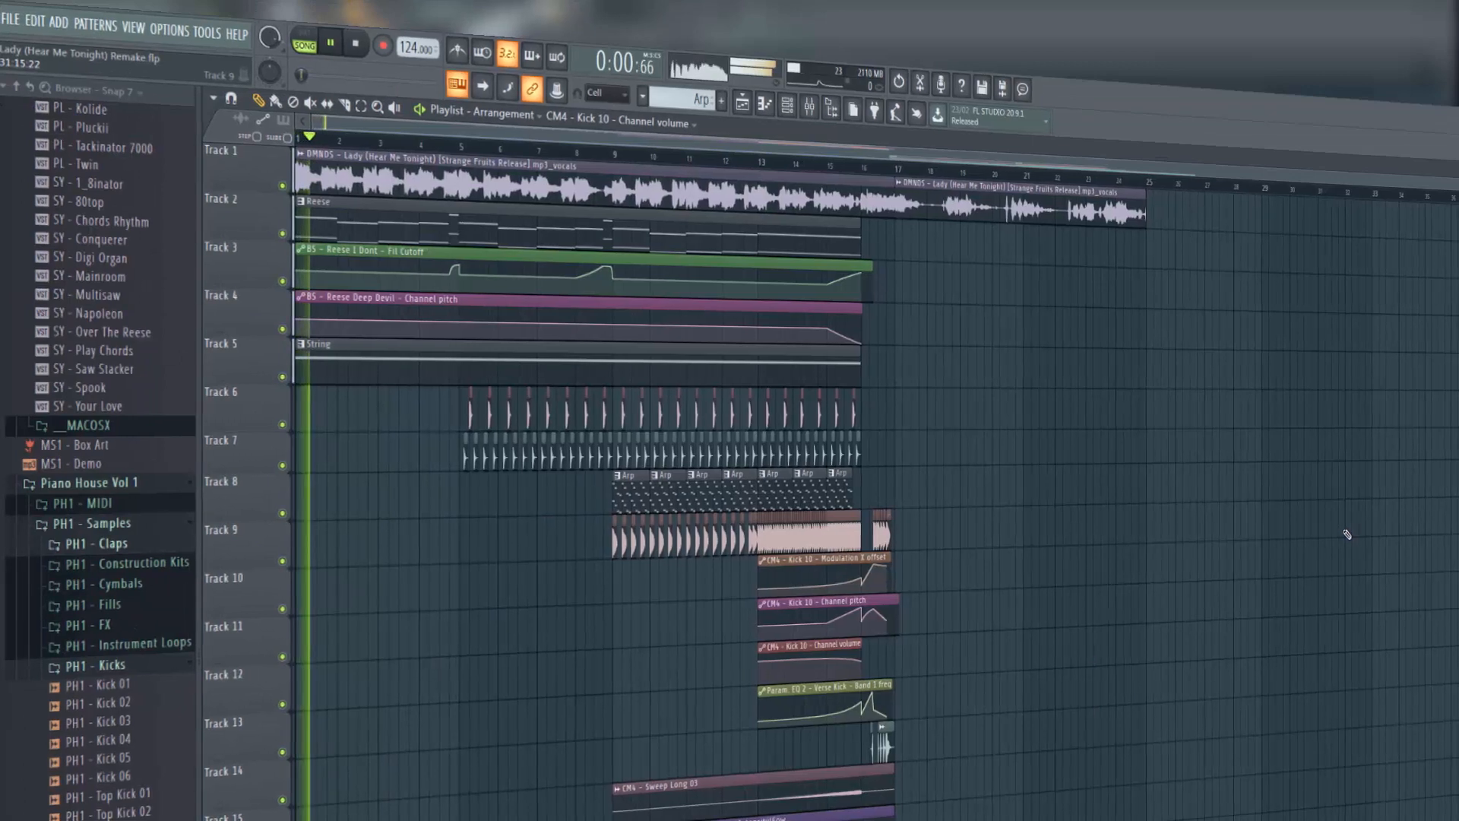